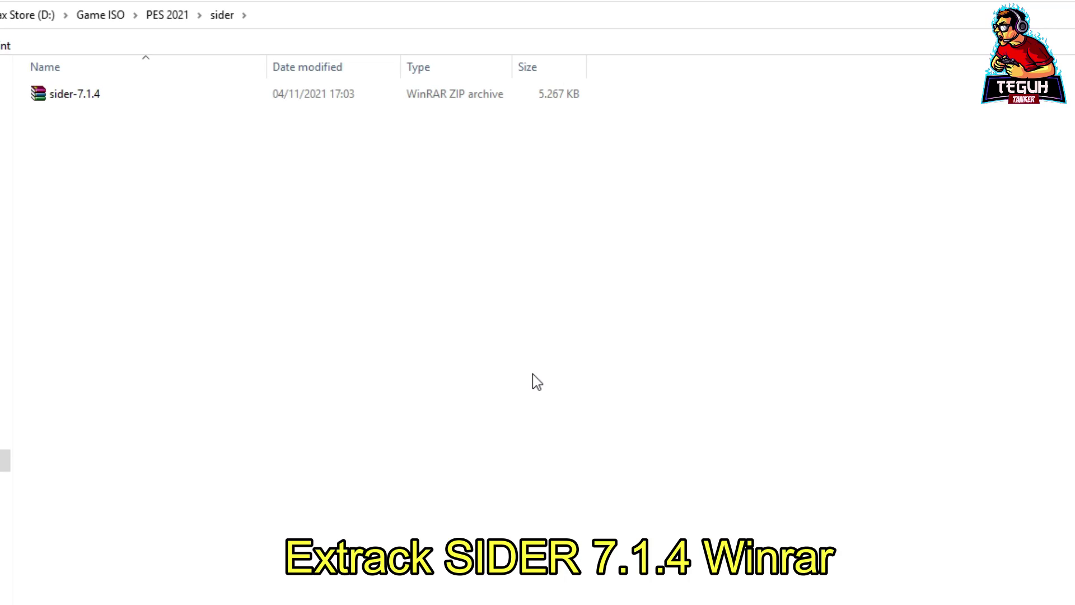
Extract the sider-7.1.4 ZIP archive into the current sider folder
left_click(172, 100)
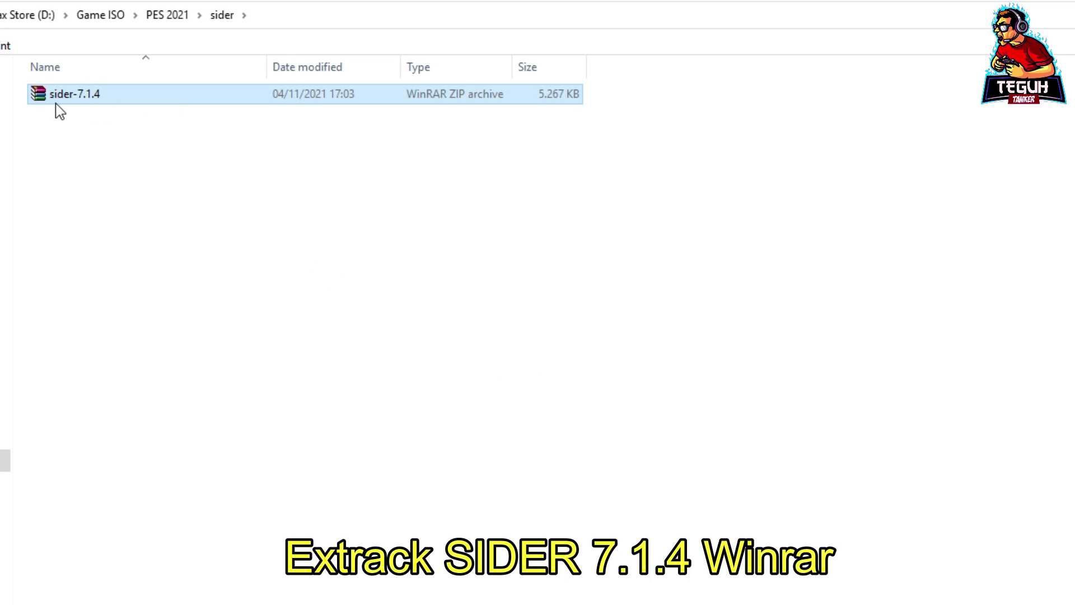
right_click(170, 99)
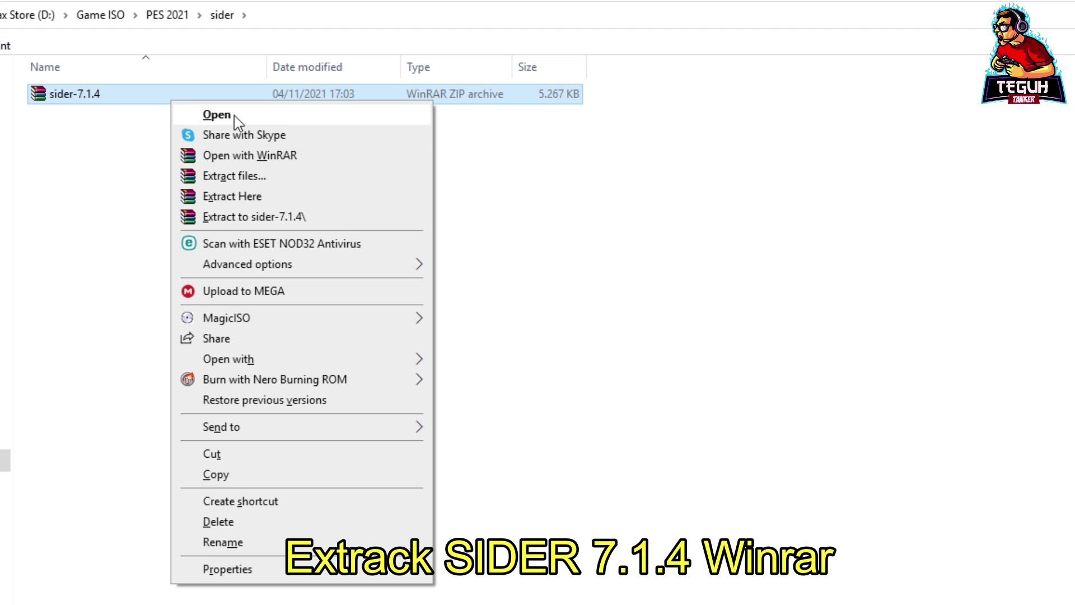
left_click(274, 199)
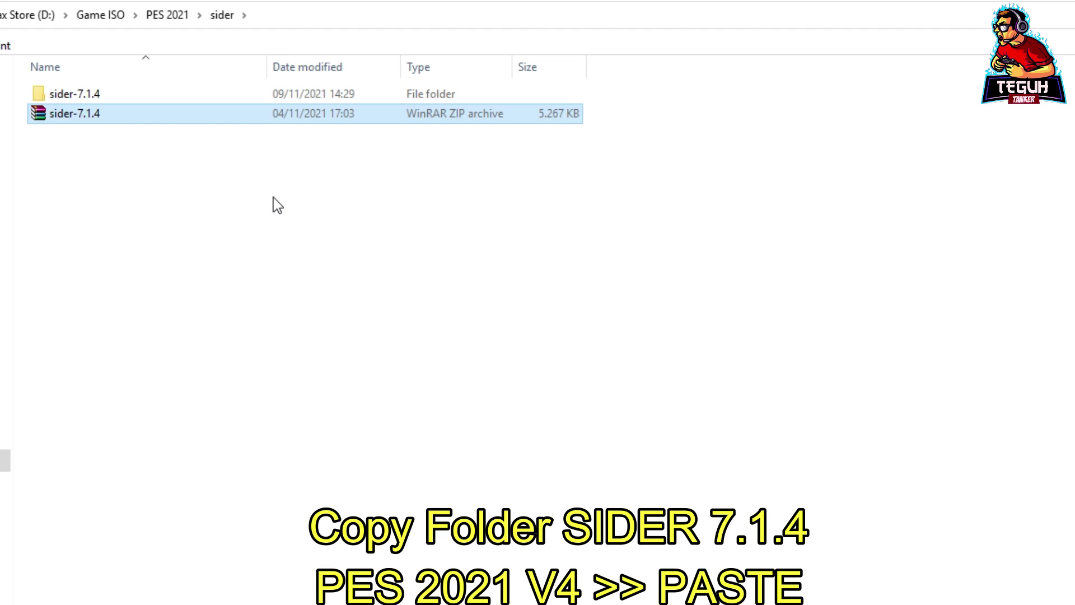
Copy the extracted sider-7.1.4 folder into the eFootball PES 2021 folder under Games on drive E
left_click(117, 97)
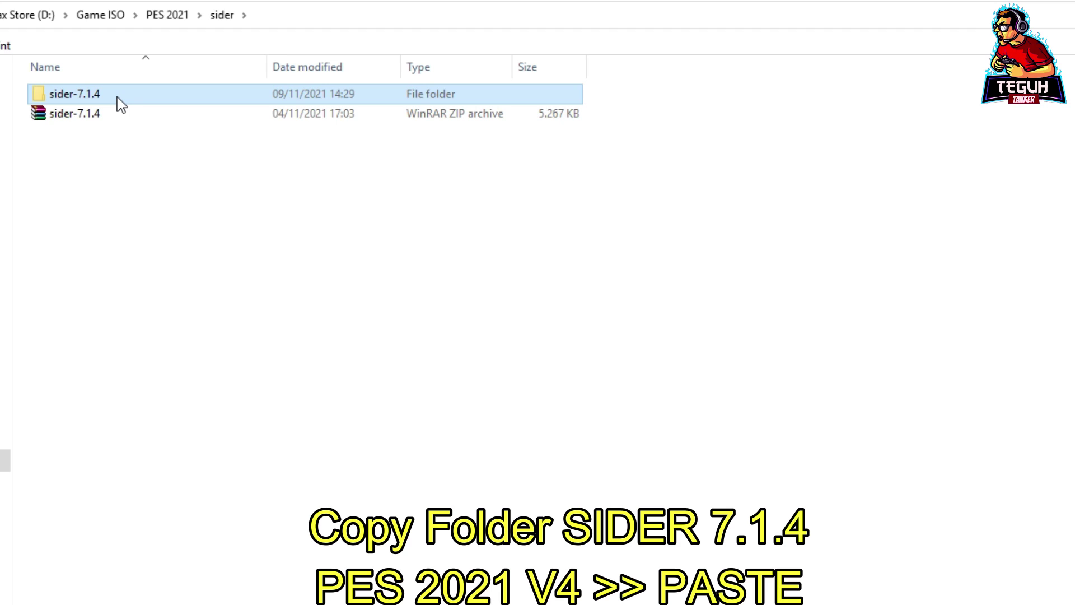
right_click(117, 96)
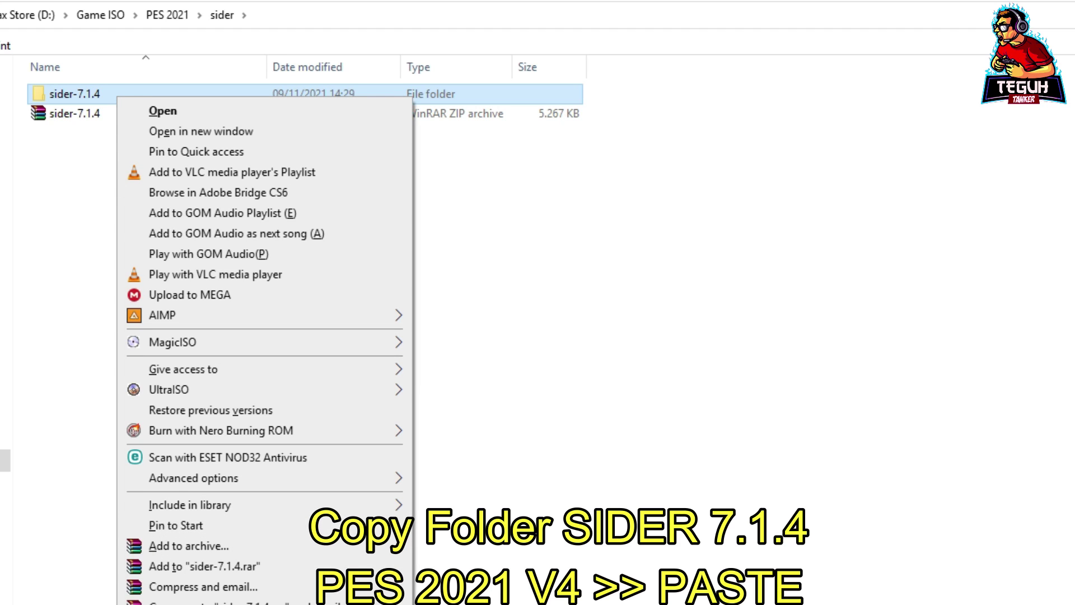
key("c")
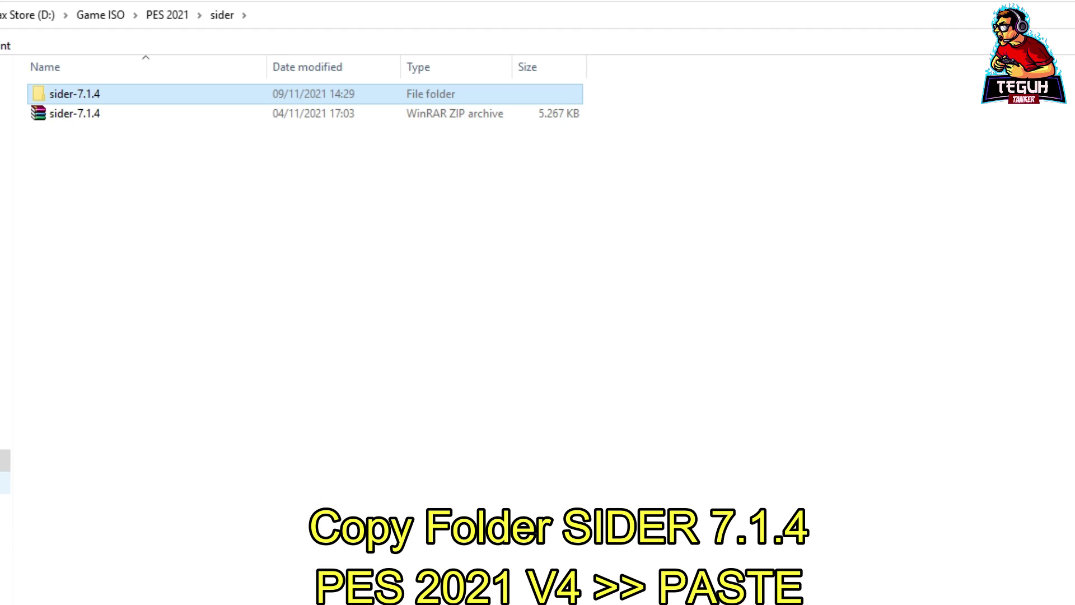
left_click(5, 483)
double_click(120, 212)
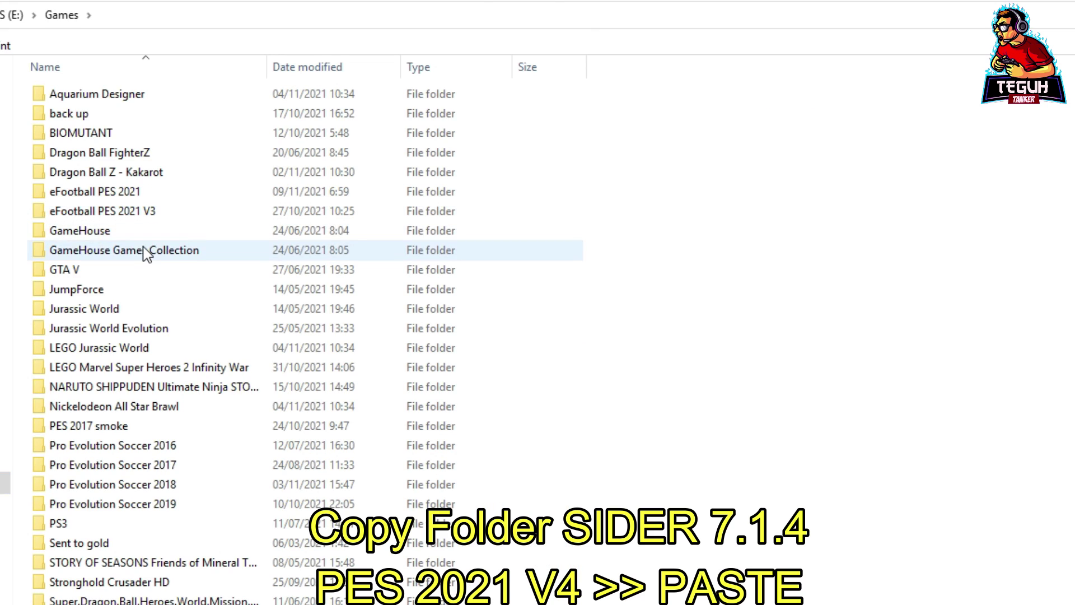
left_click(162, 197)
double_click(163, 199)
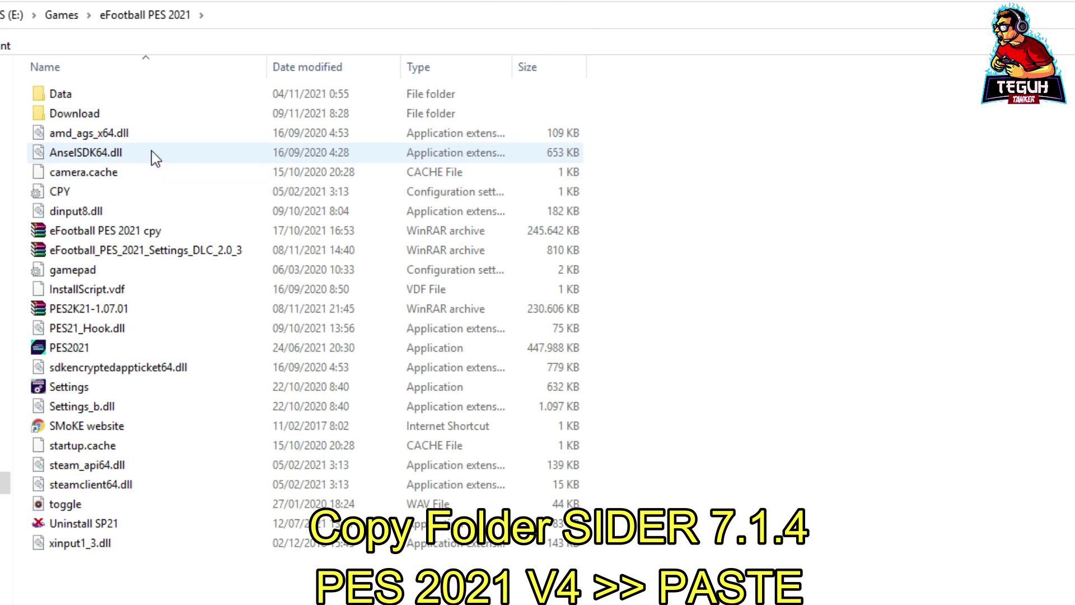
right_click(855, 197)
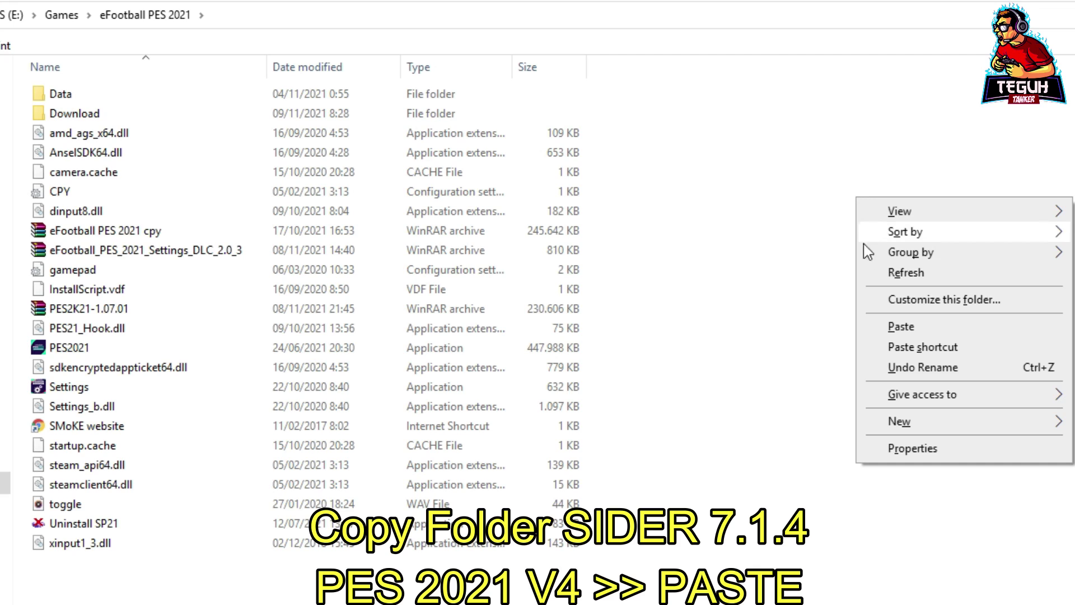
left_click(903, 327)
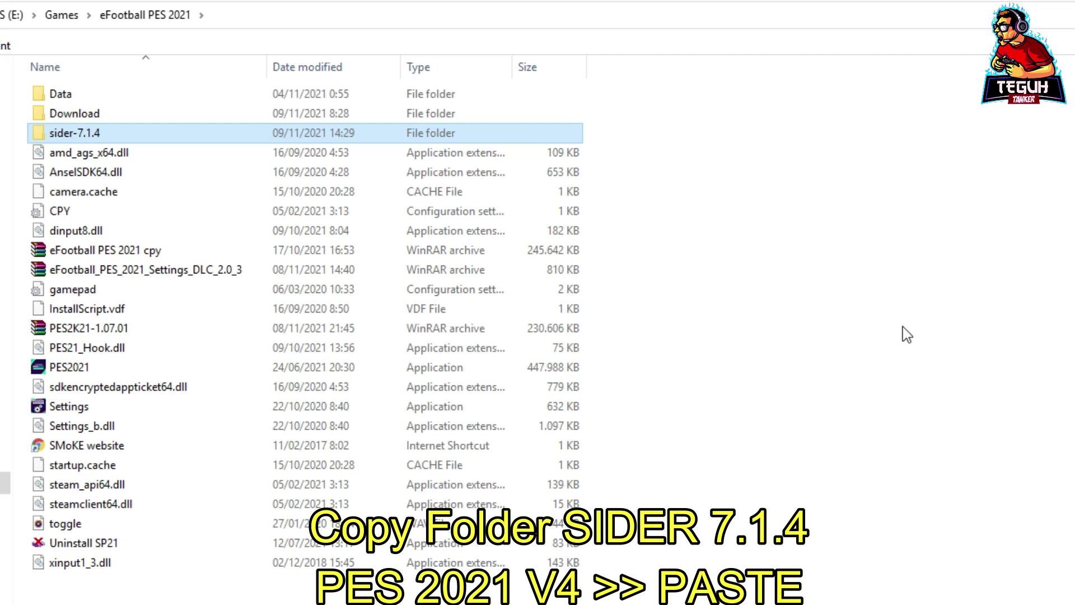
Copy the kit-server folder from the content folder of sider-7.1.4 in eFootball PES 2021 V3
double_click(156, 145)
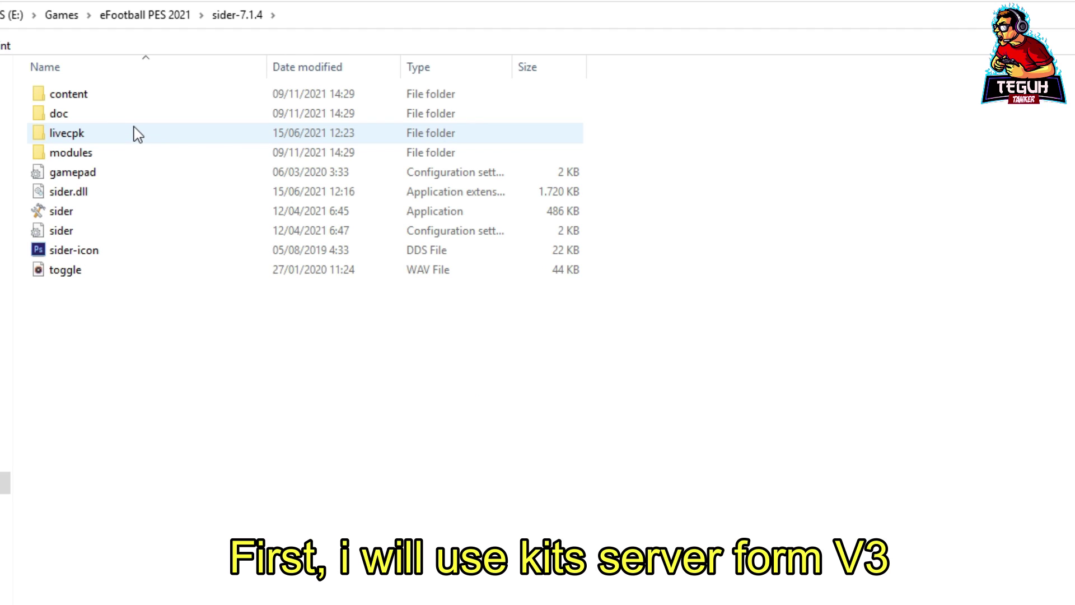
left_click(110, 15)
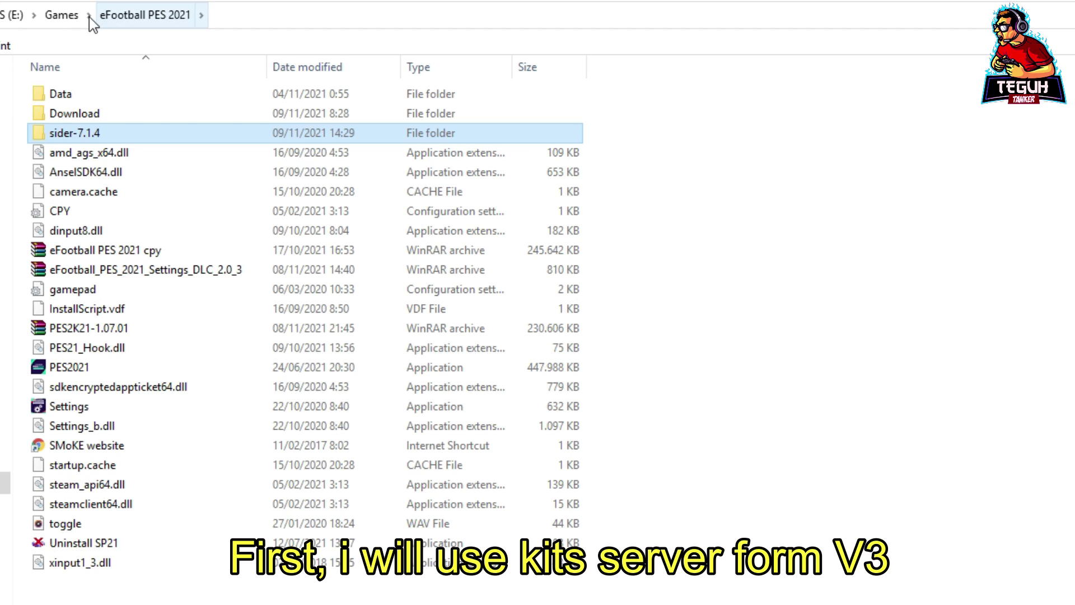
left_click(61, 15)
double_click(143, 213)
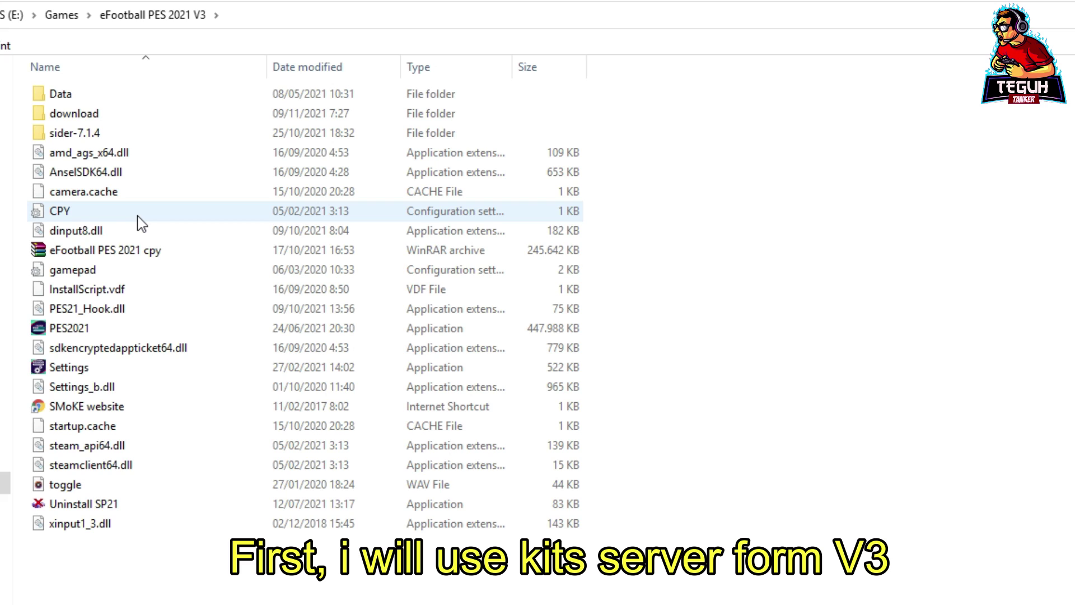
double_click(117, 136)
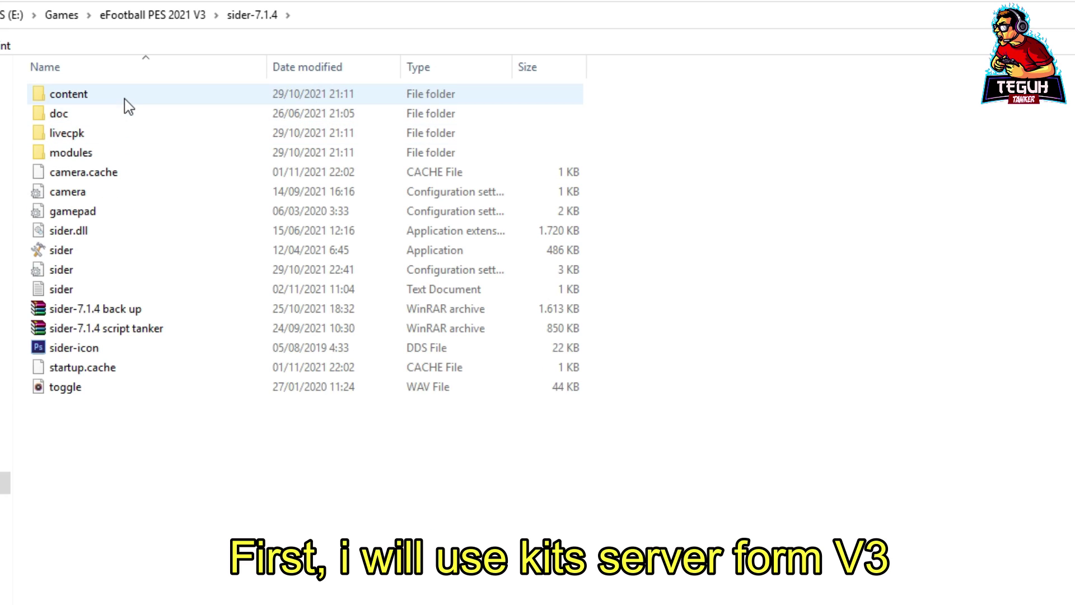
double_click(125, 97)
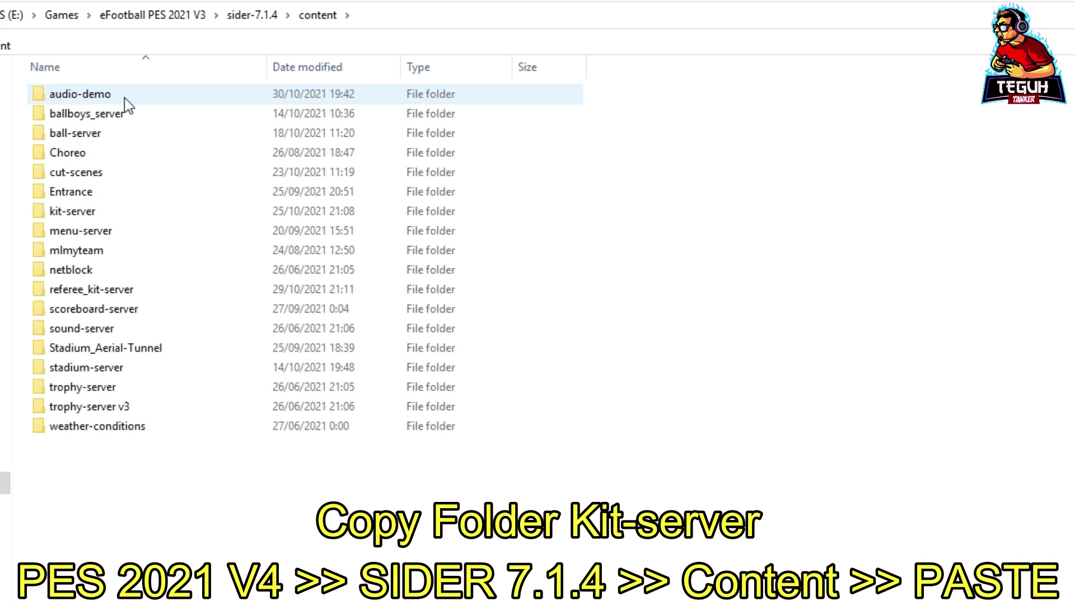
left_click(114, 213)
right_click(113, 213)
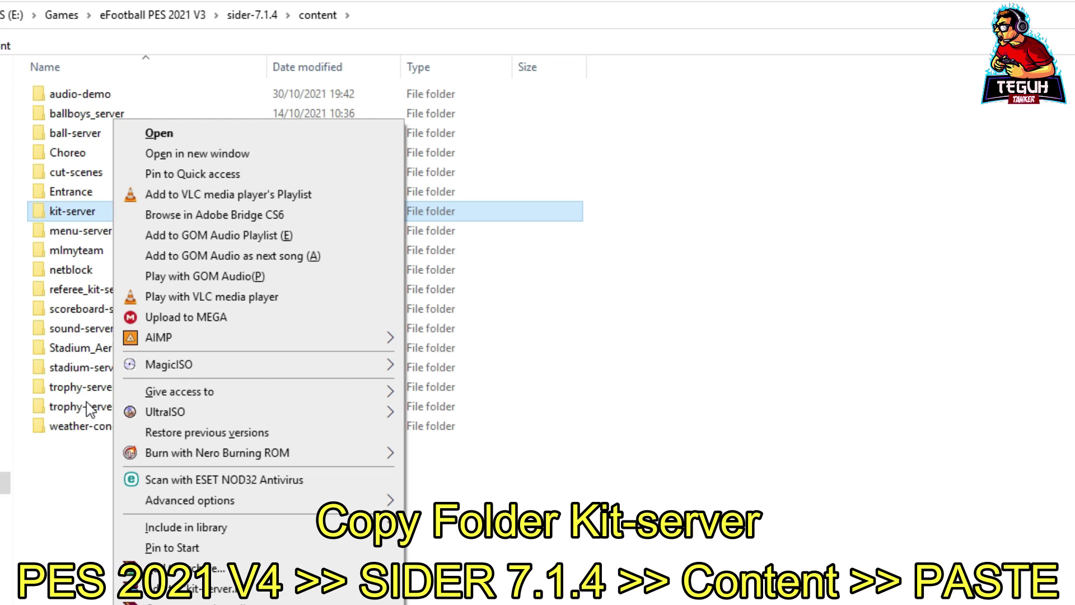
key("c")
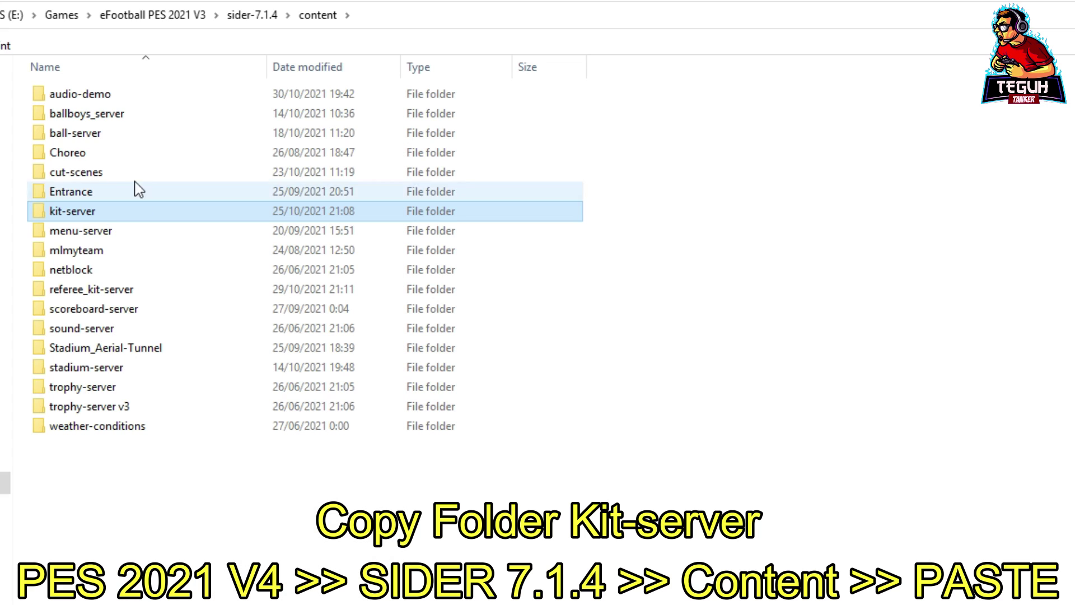
Paste the kit-server folder into the content folder of sider-7.1.4 in eFootball PES 2021
left_click(62, 15)
double_click(157, 193)
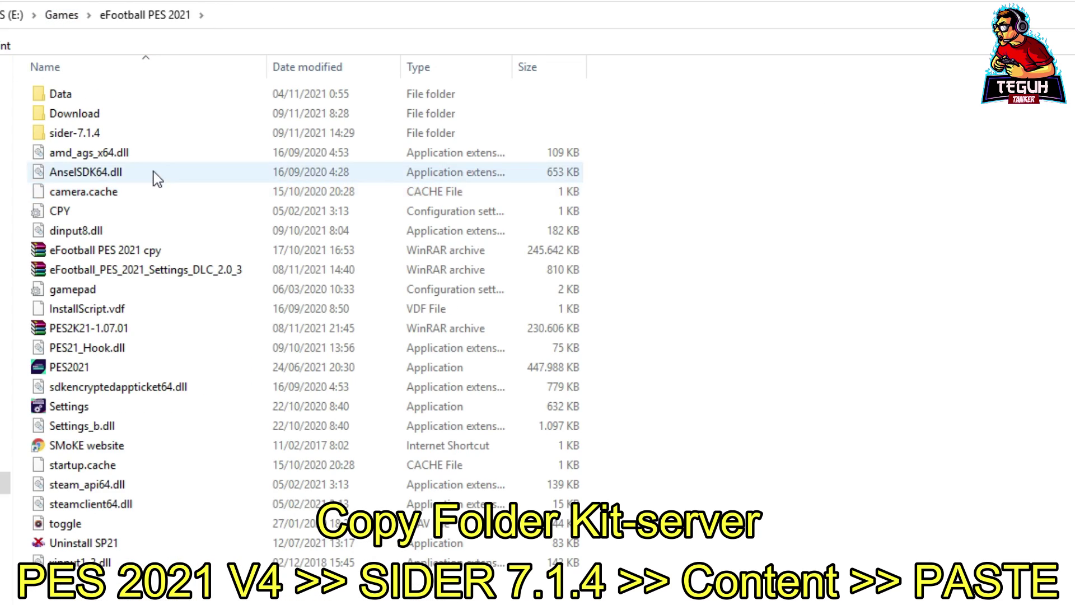
double_click(157, 136)
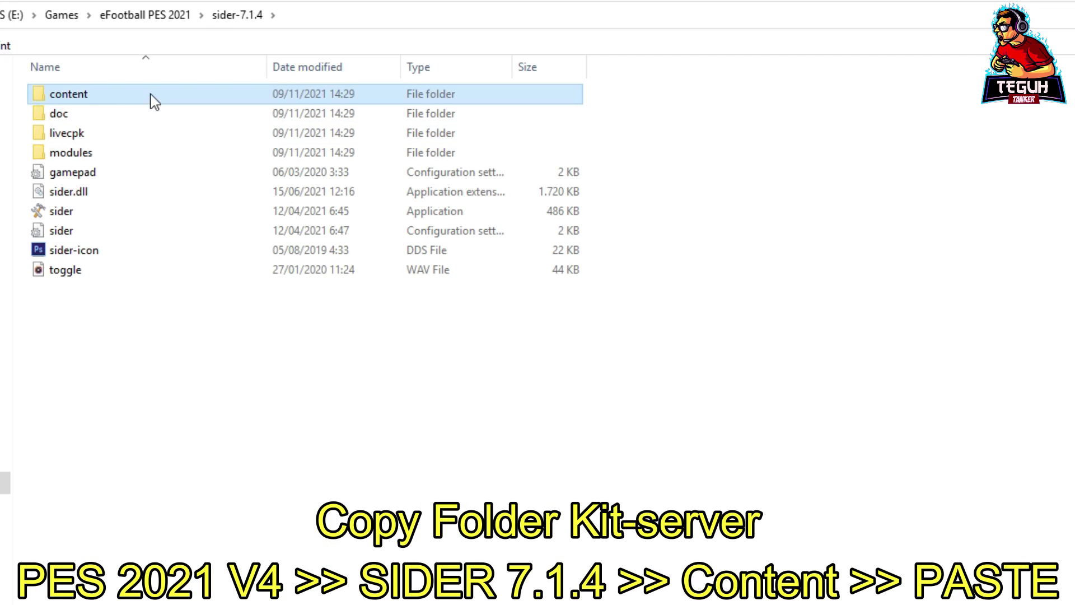
double_click(151, 96)
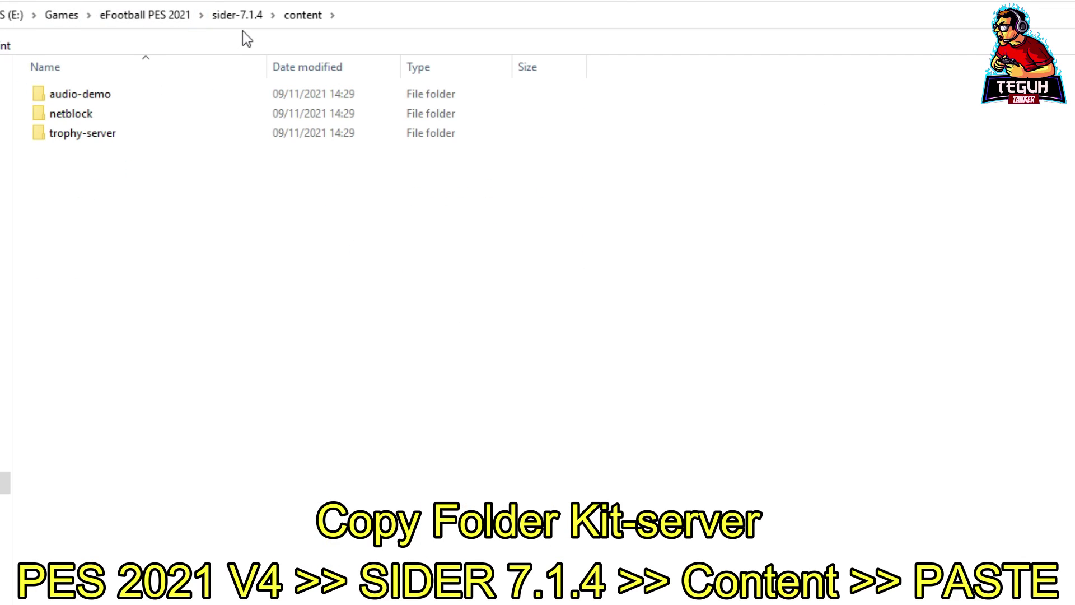
right_click(576, 160)
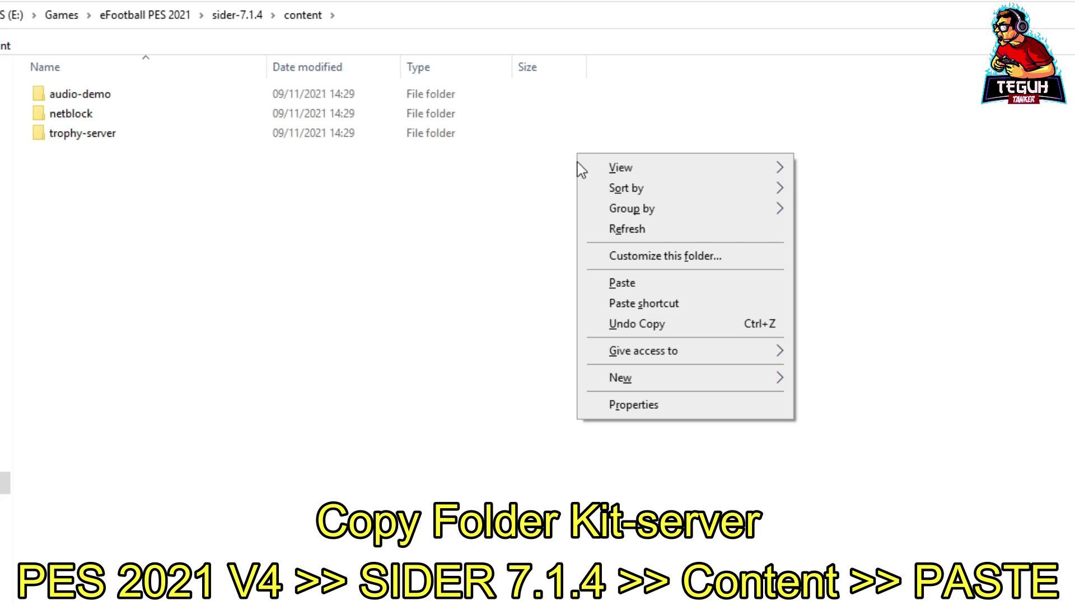
left_click(618, 282)
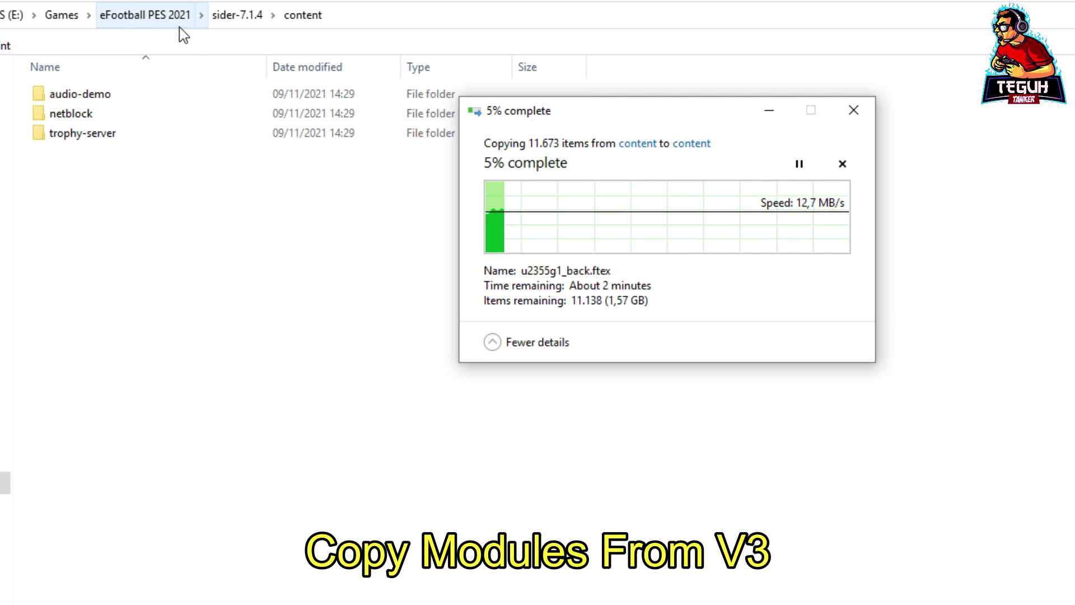
Copy the kserv LUA file from the modules folder of sider-7.1.4 in eFootball PES 2021 V3
left_click(74, 15)
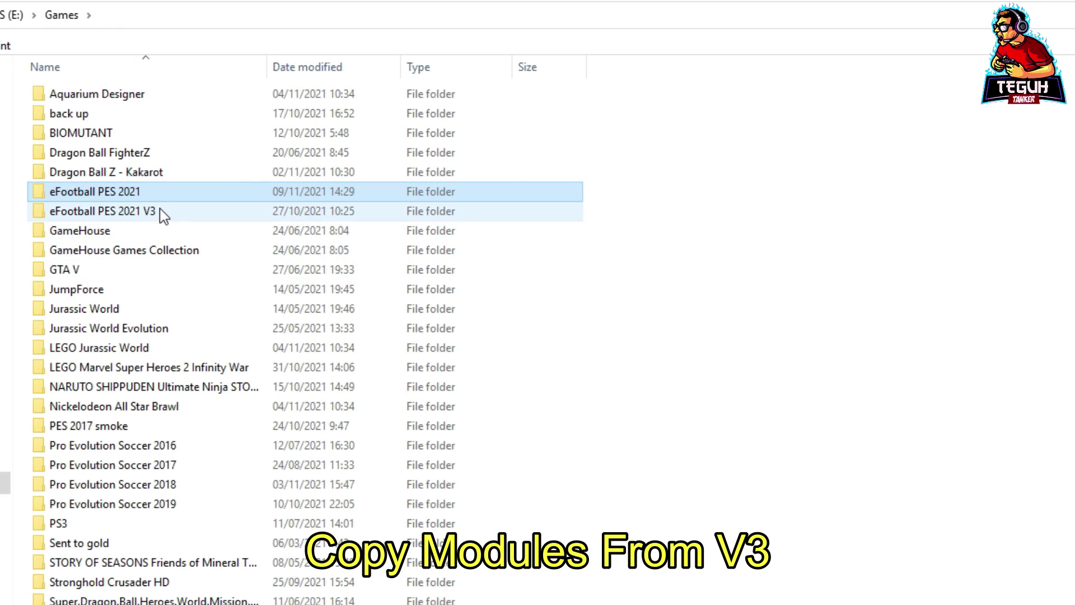
double_click(160, 213)
double_click(175, 136)
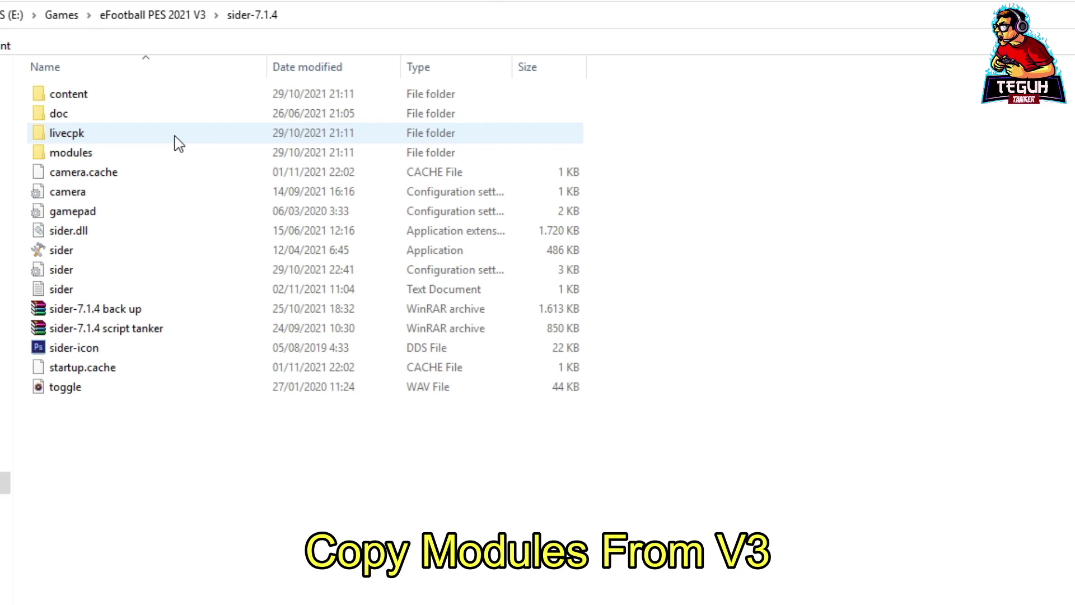
left_click(174, 136)
double_click(101, 162)
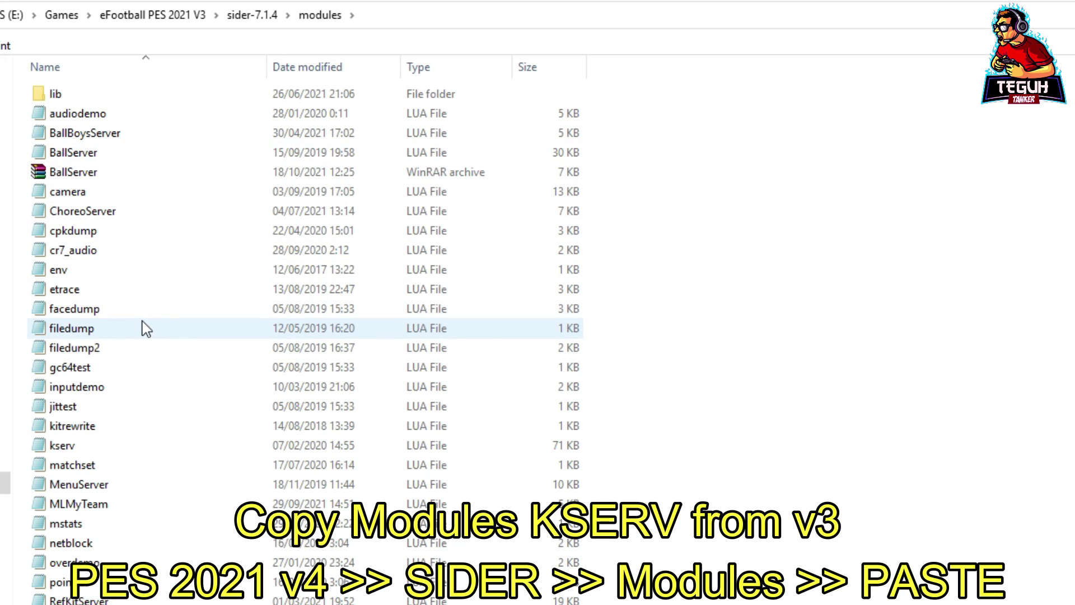
left_click(114, 448)
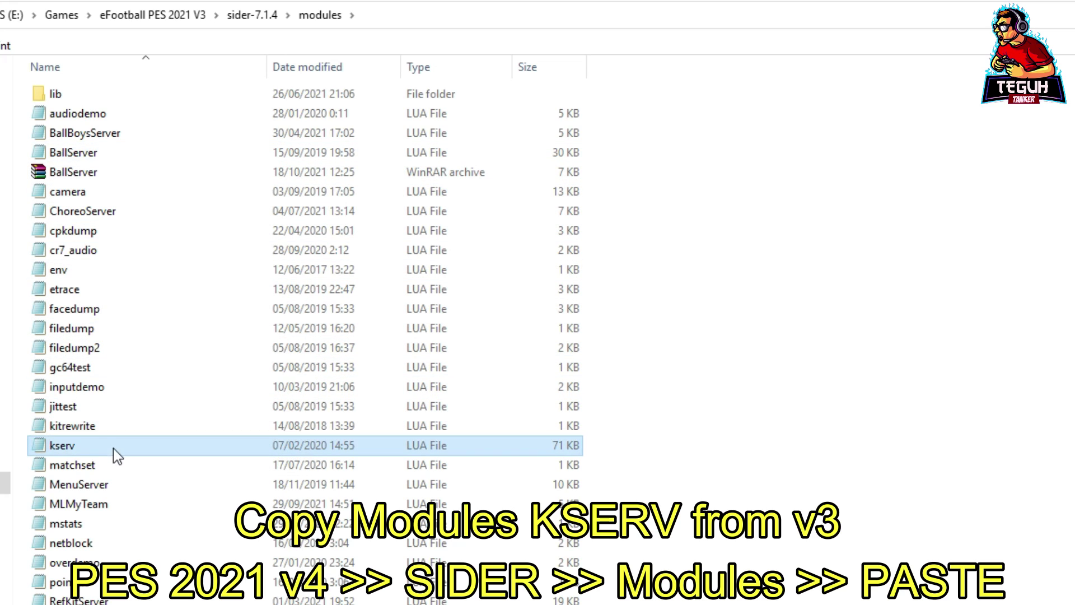
right_click(112, 448)
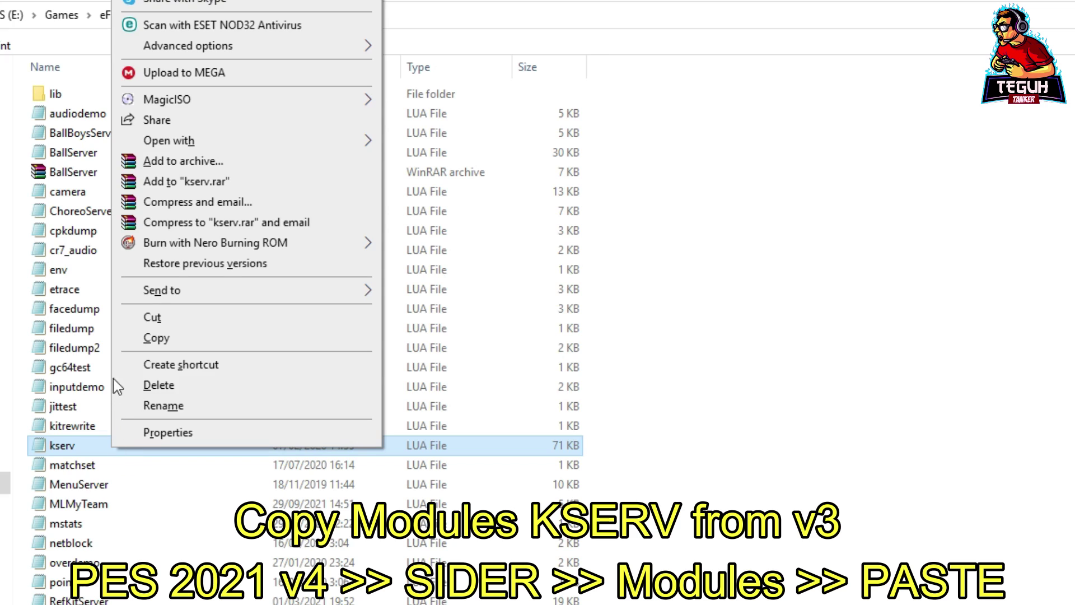
left_click(152, 340)
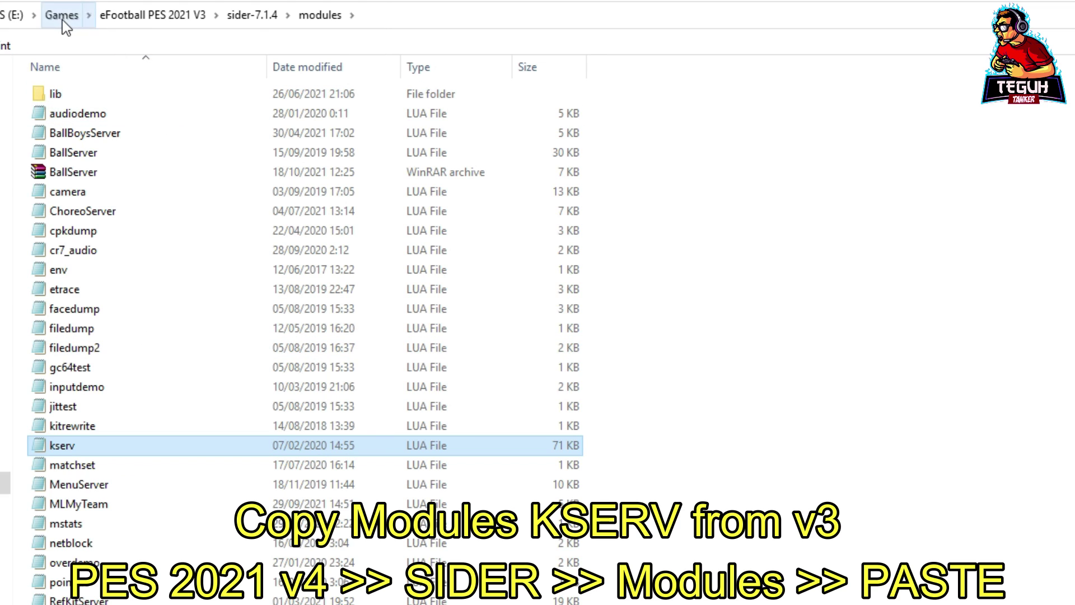
Paste the kserv LUA file into the modules folder of sider-7.1.4 in eFootball PES 2021
left_click(62, 16)
double_click(147, 193)
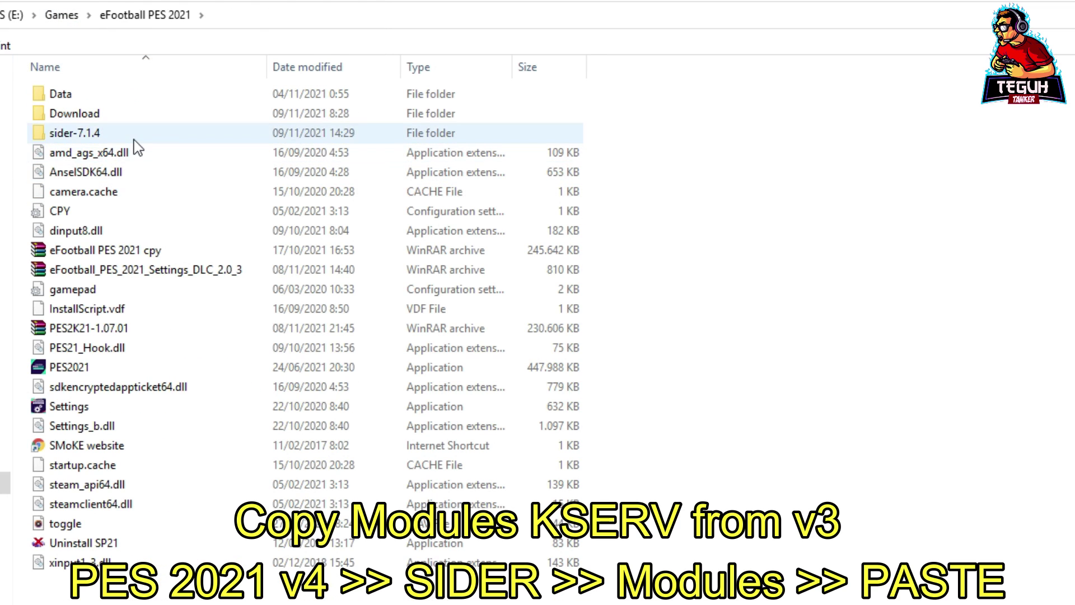
double_click(134, 140)
double_click(140, 157)
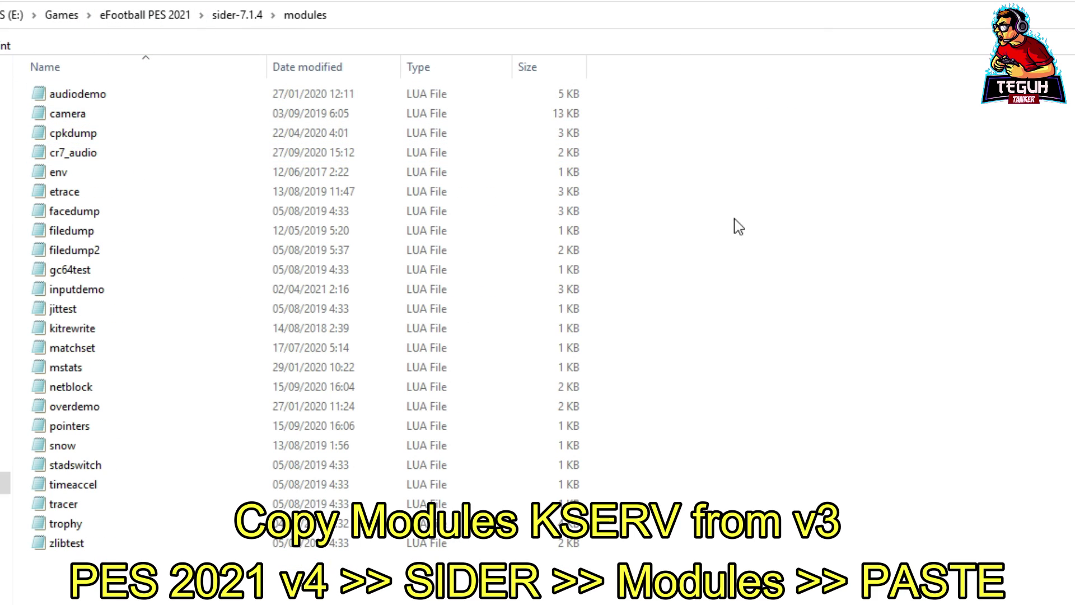
right_click(765, 178)
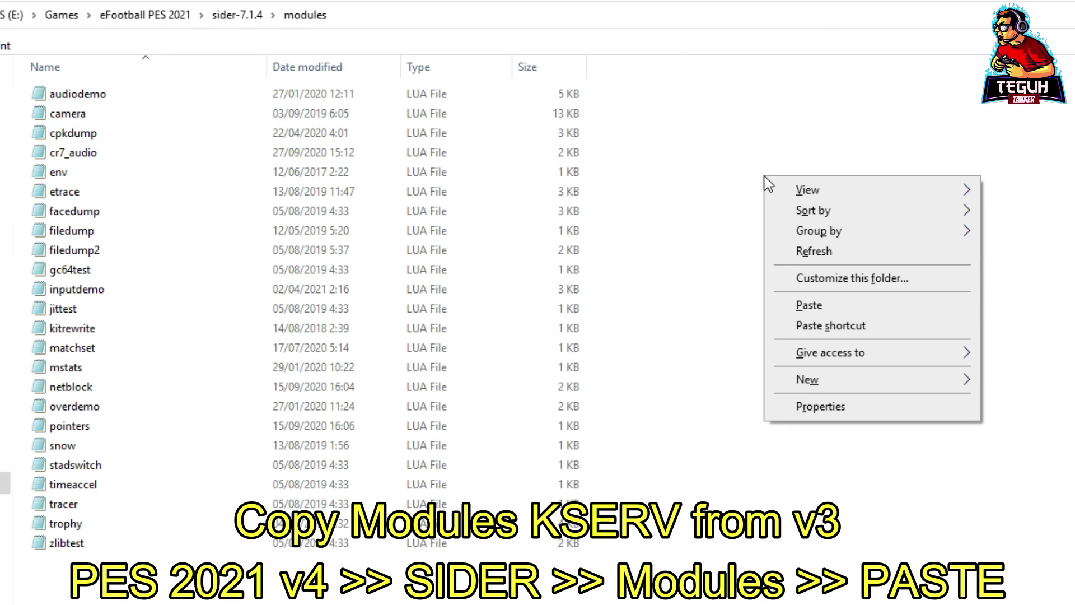
left_click(807, 307)
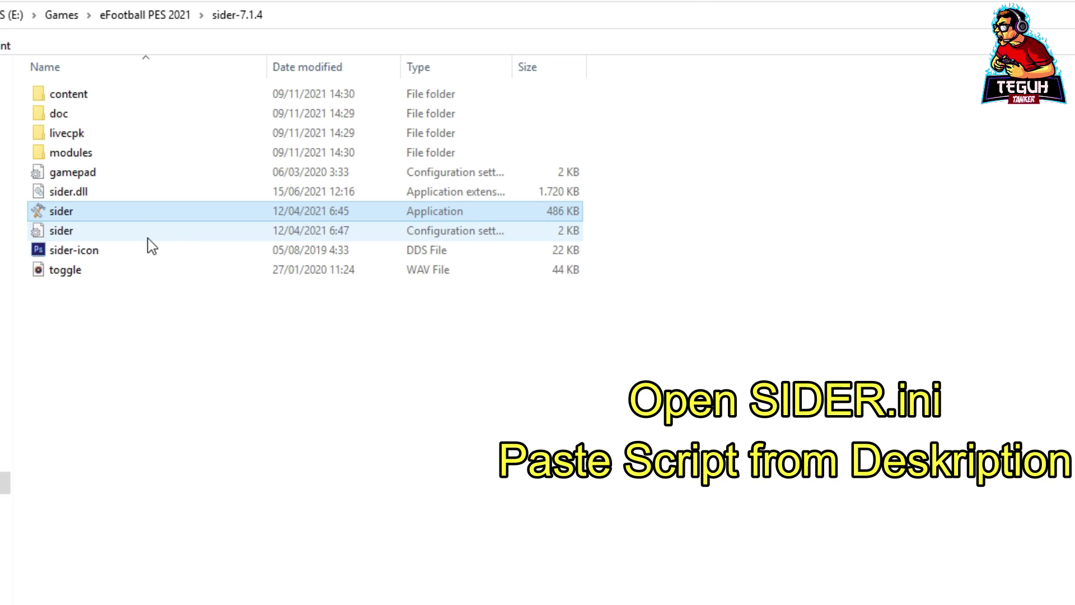
Open the sider configuration settings file and add the line lua.module = "kserv.lua" above the env.lua module line
double_click(148, 236)
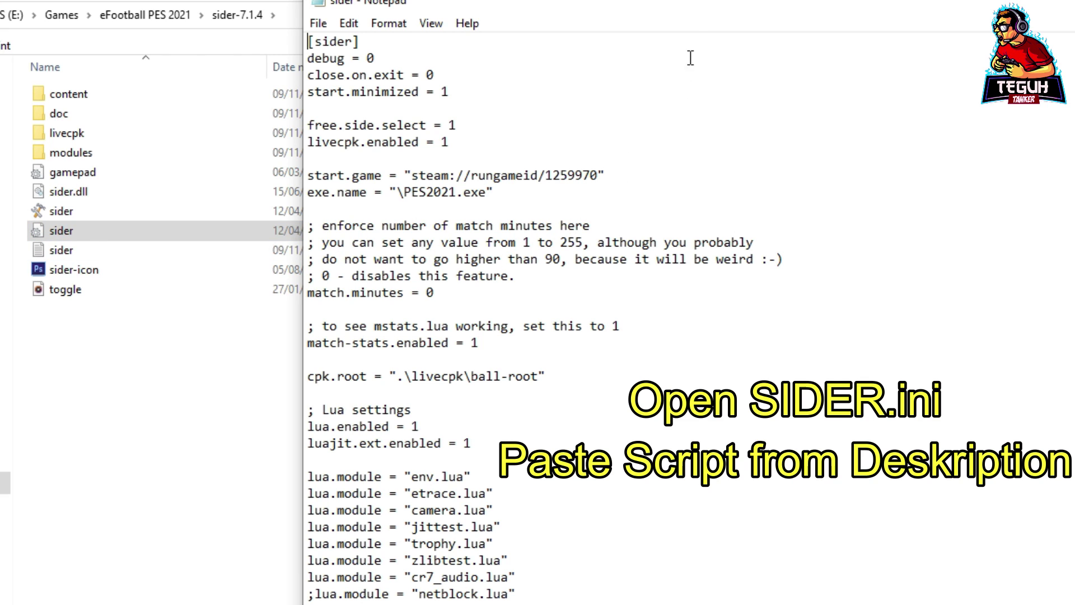
left_click_drag(680, 12, 591, 0)
scroll(501, 206, "down", 1)
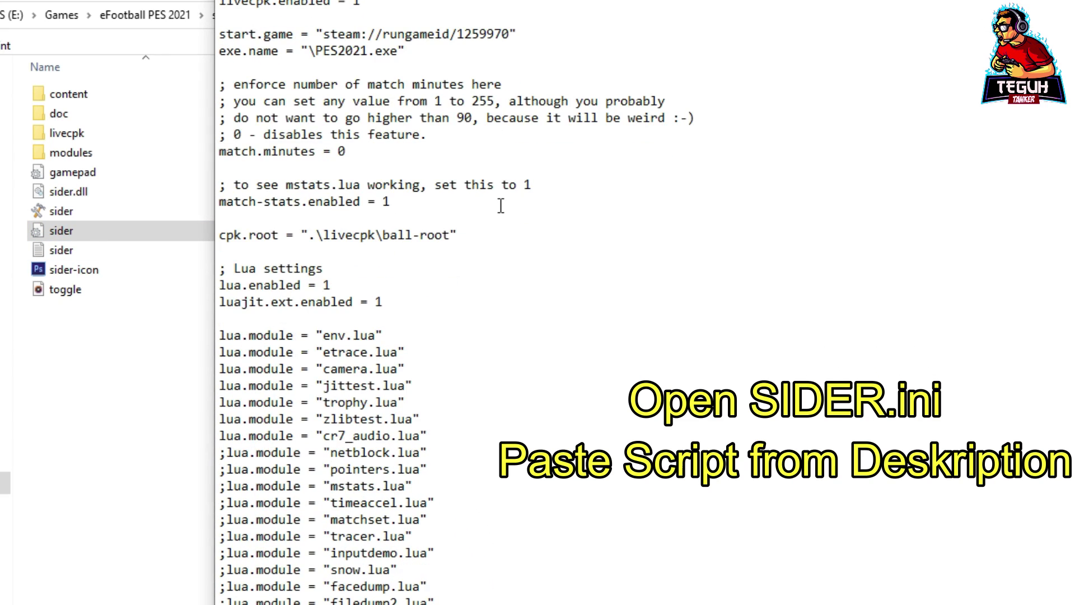
left_click(407, 330)
key("Return")
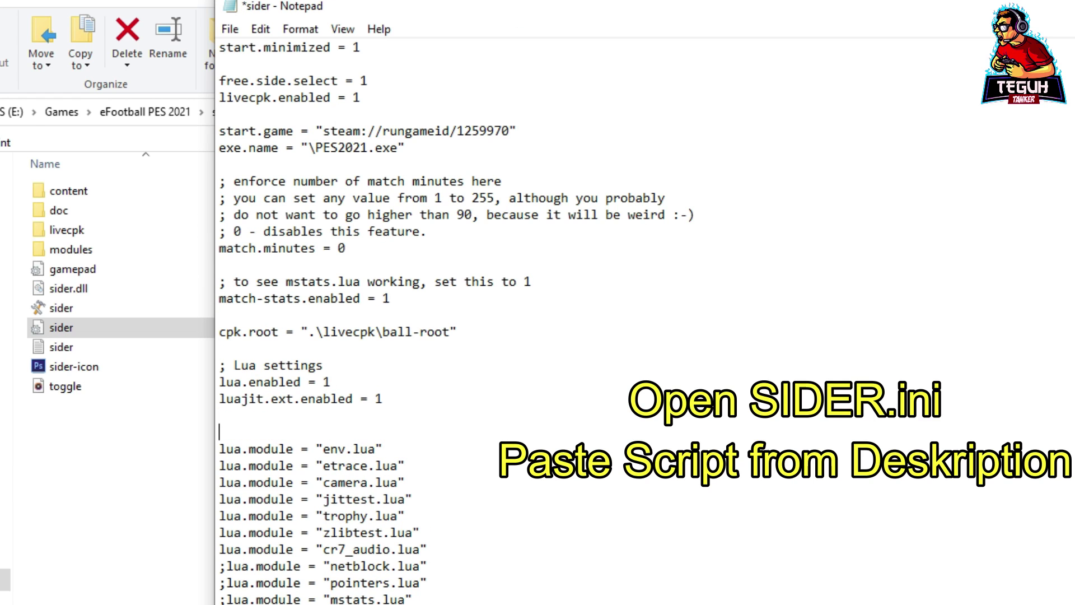
key("ctrl+v")
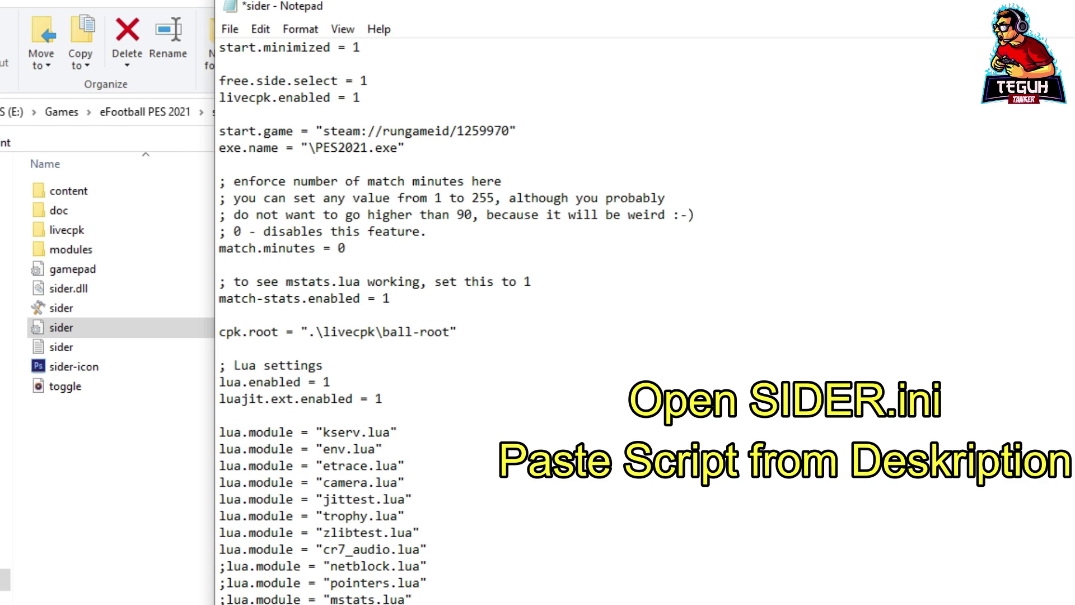
Enable the netblock.lua module line by removing its leading semicolon, and save the sider settings file
left_click(227, 565)
key("BackSpace")
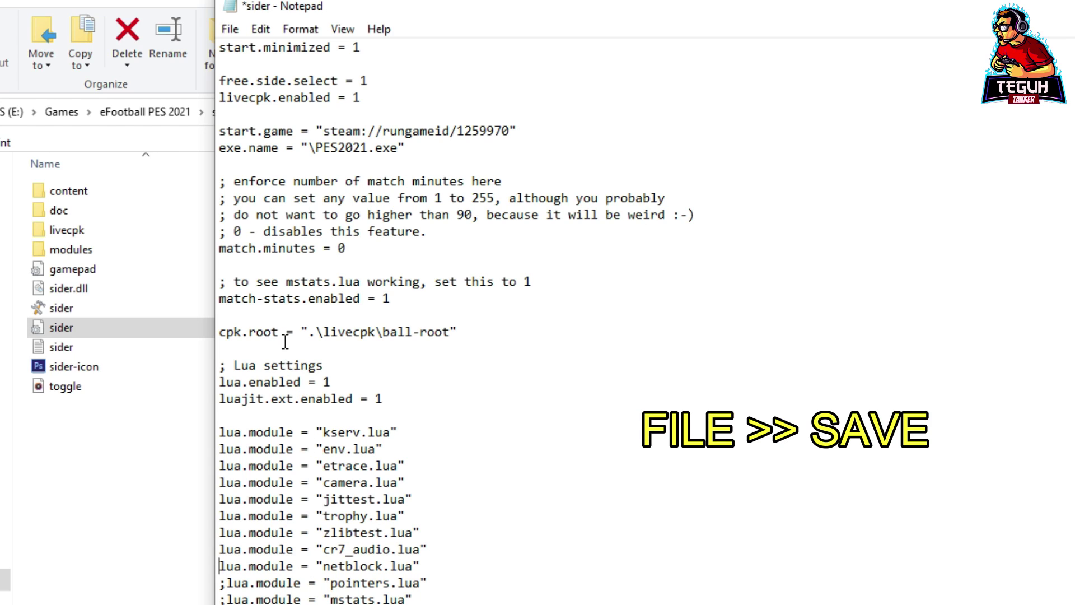
left_click(234, 35)
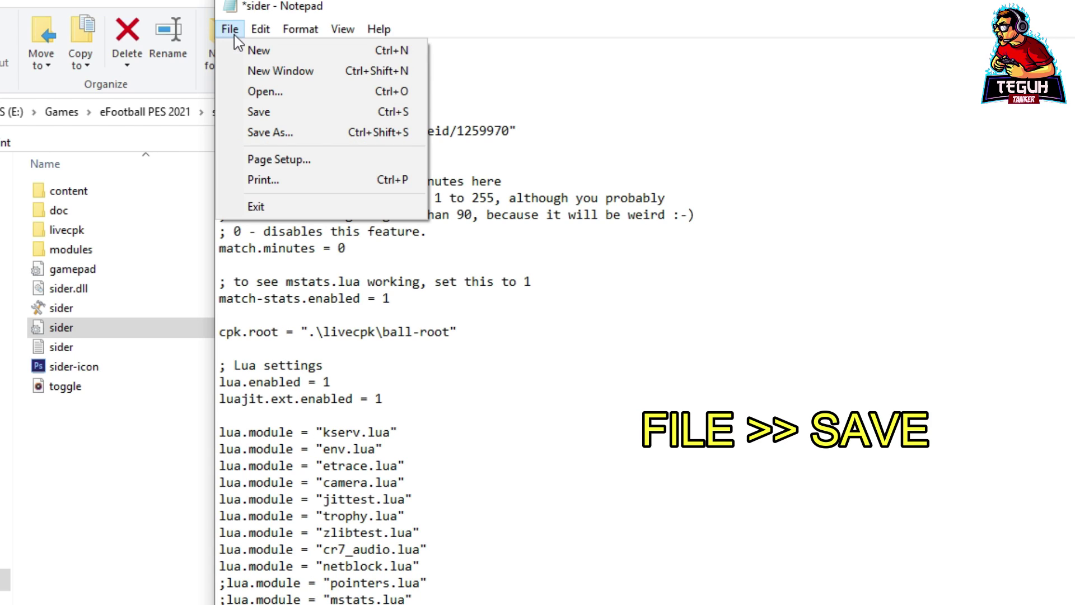
left_click(283, 116)
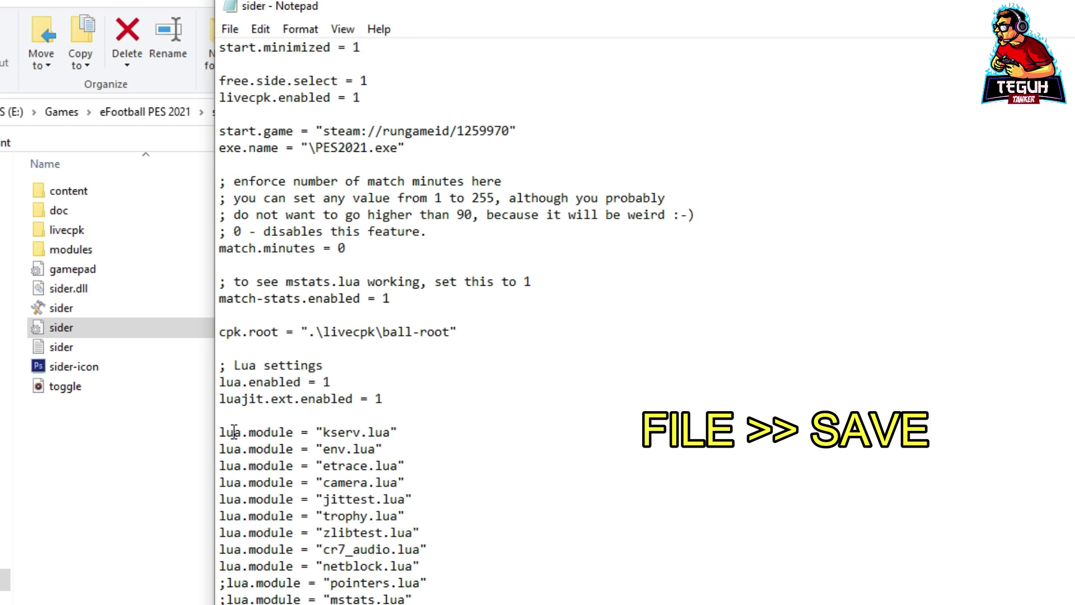
left_click_drag(220, 433, 411, 439)
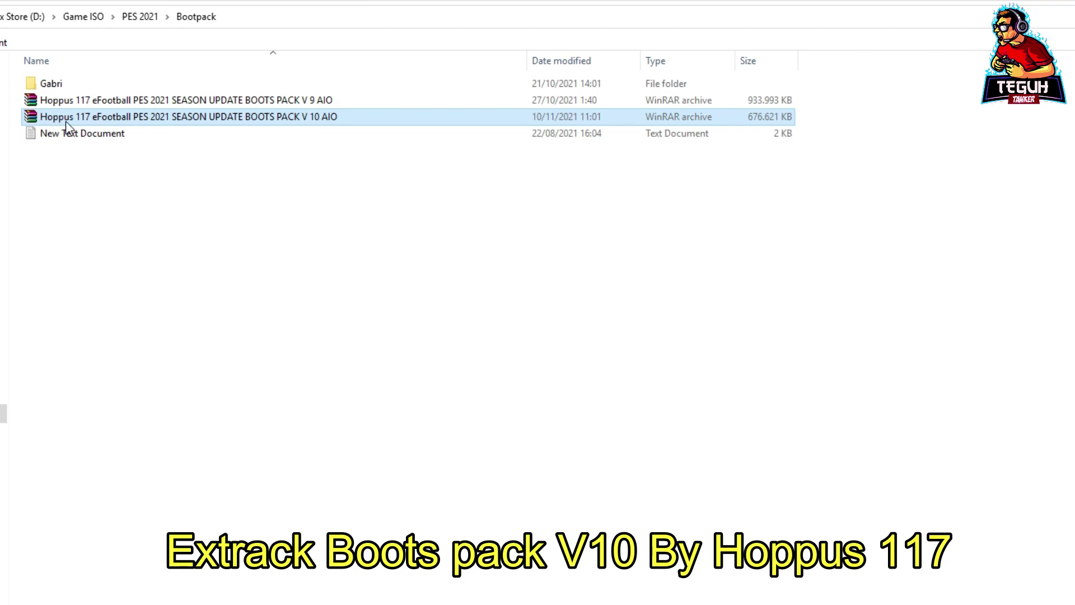
Extract the Hoppus 117 BOOTS PACK V 10 AIO archive into the Bootpack folder and copy the boot-root folder from the extracted pack
right_click(334, 118)
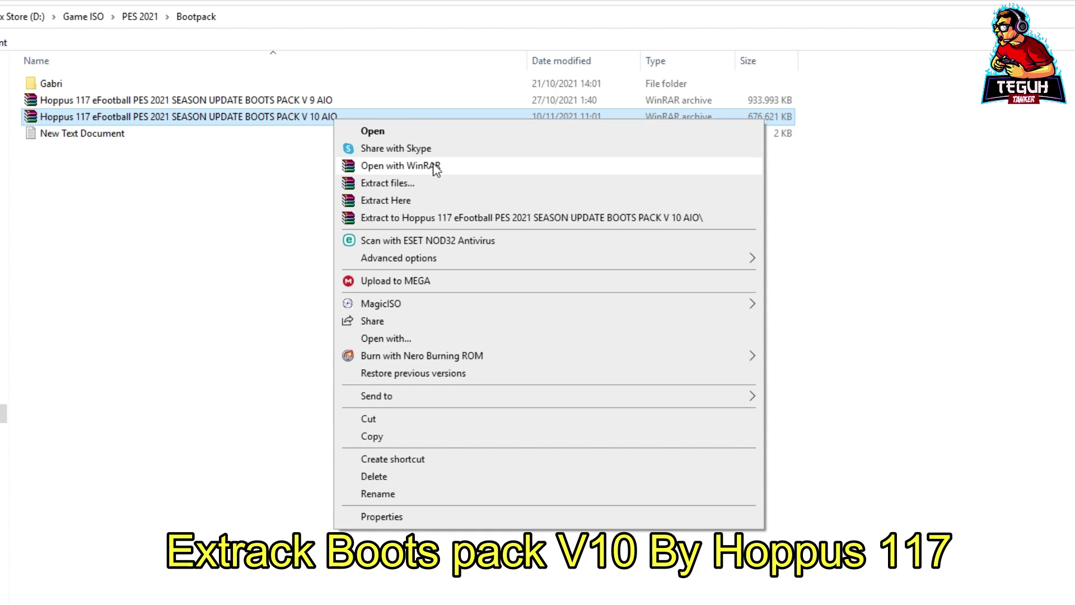
left_click(425, 201)
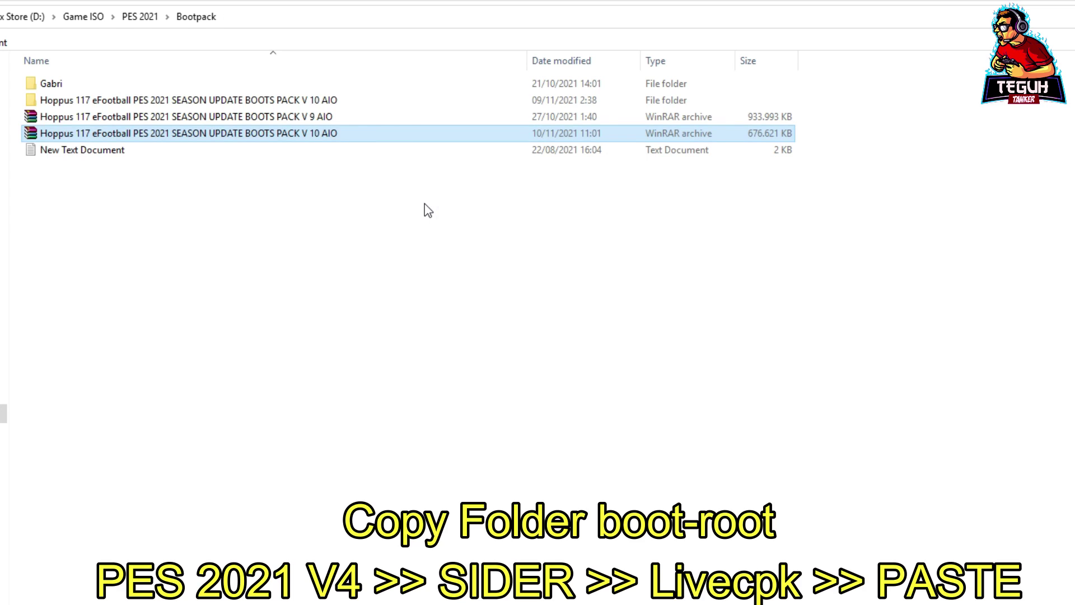
left_click(290, 106)
double_click(290, 105)
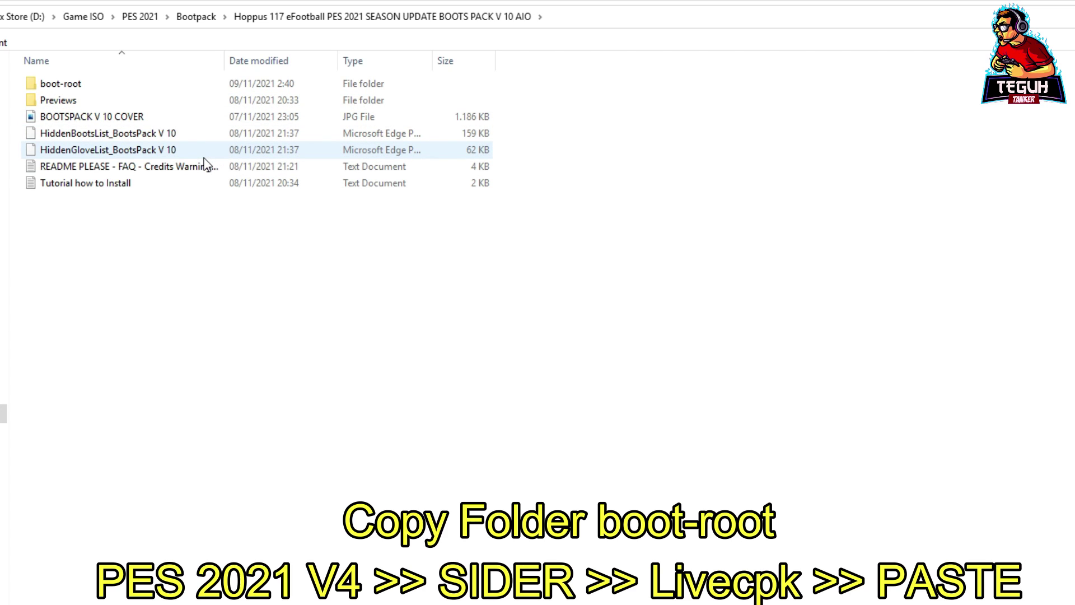
key("Down")
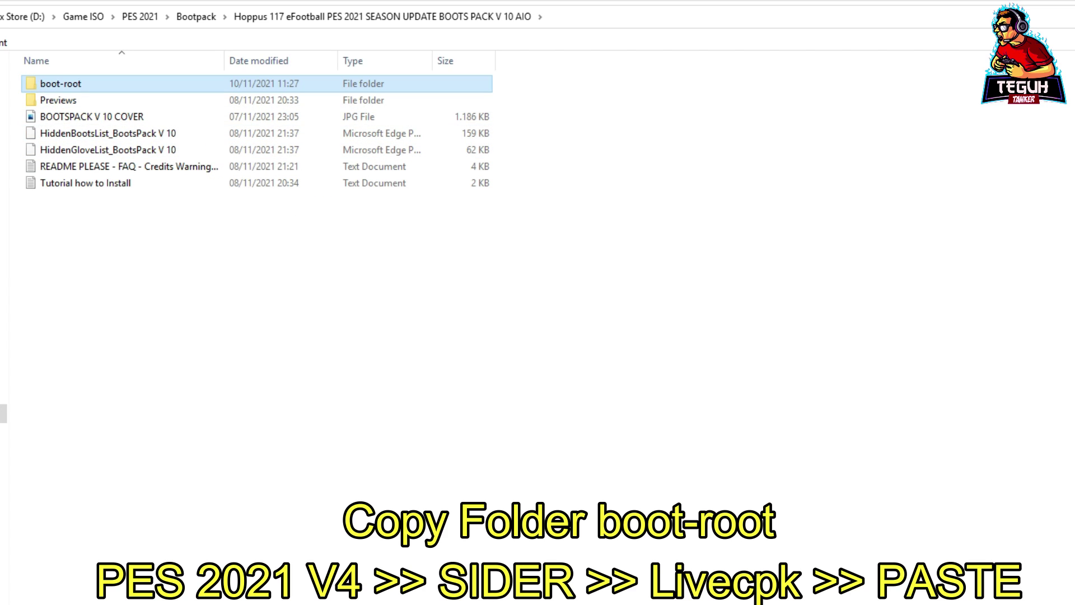
right_click(76, 86)
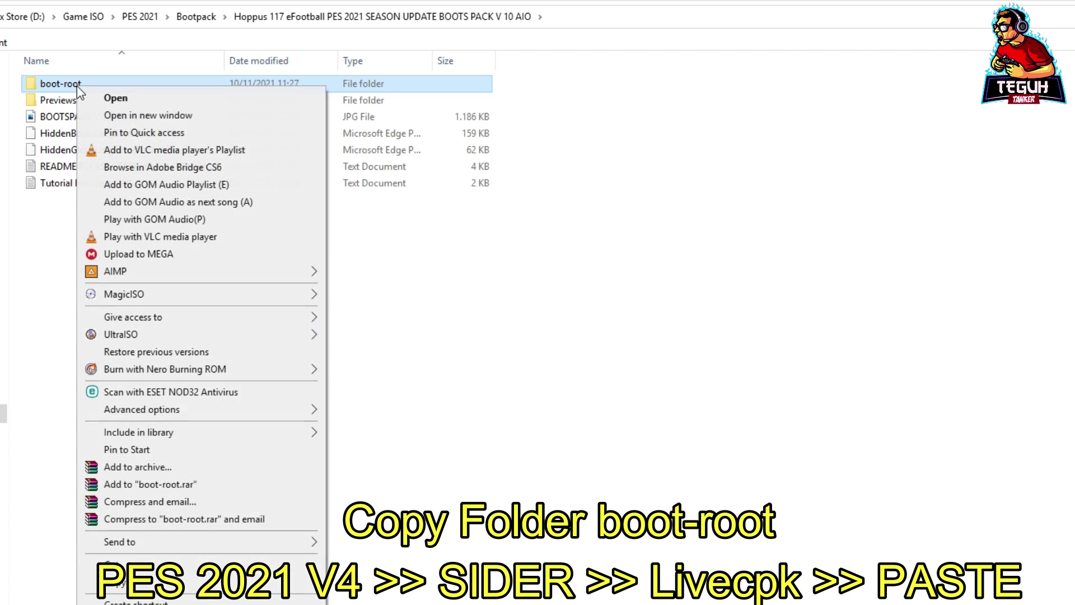
left_click(125, 592)
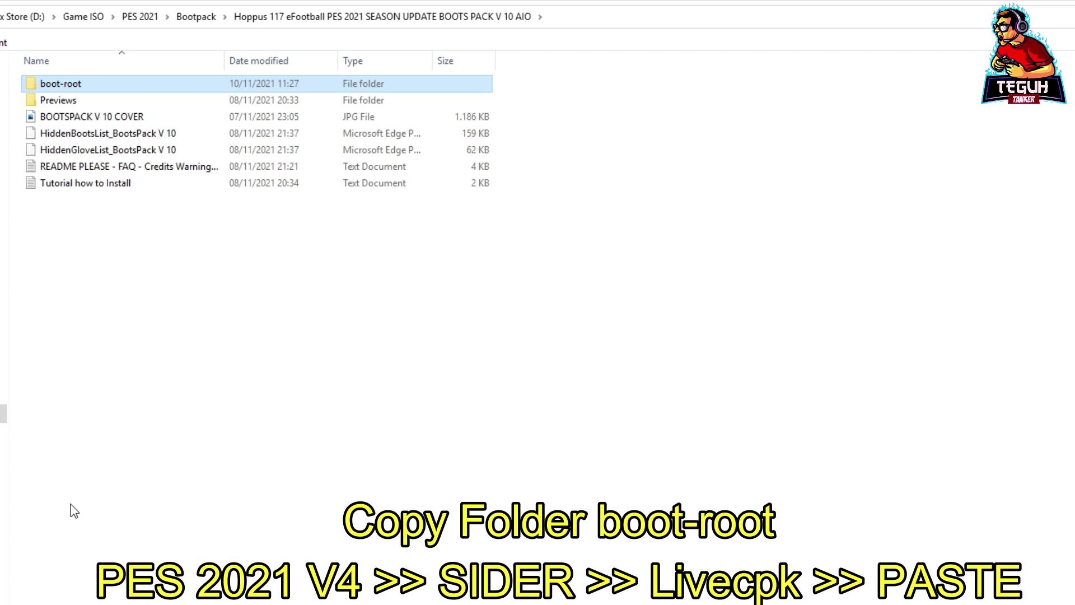
Paste the boot-root folder into the livecpk folder of sider-7.1.4 in eFootball PES 2021
left_click(3, 432)
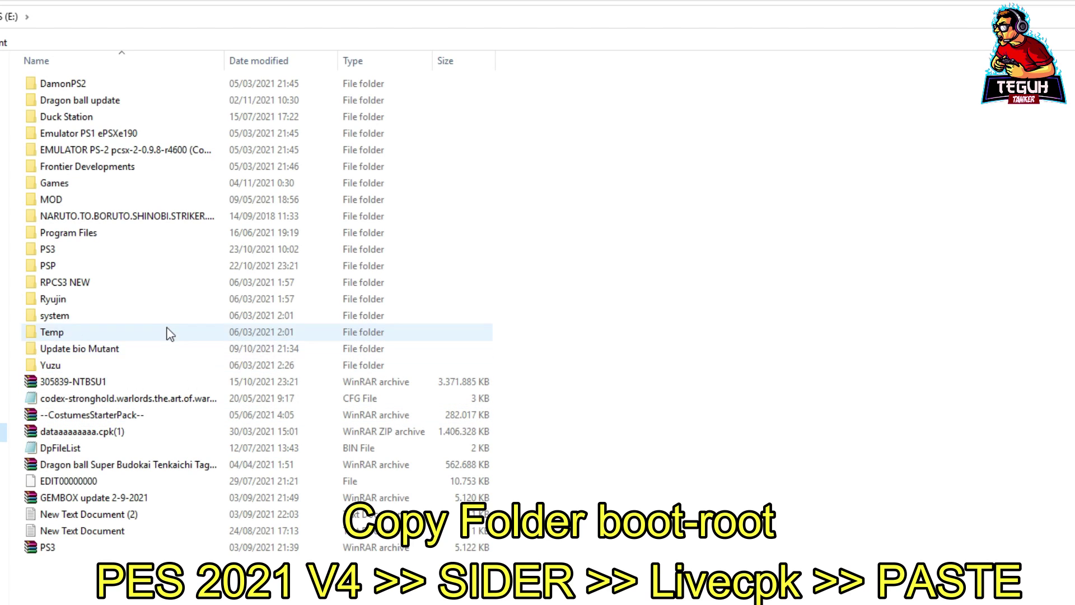
double_click(101, 185)
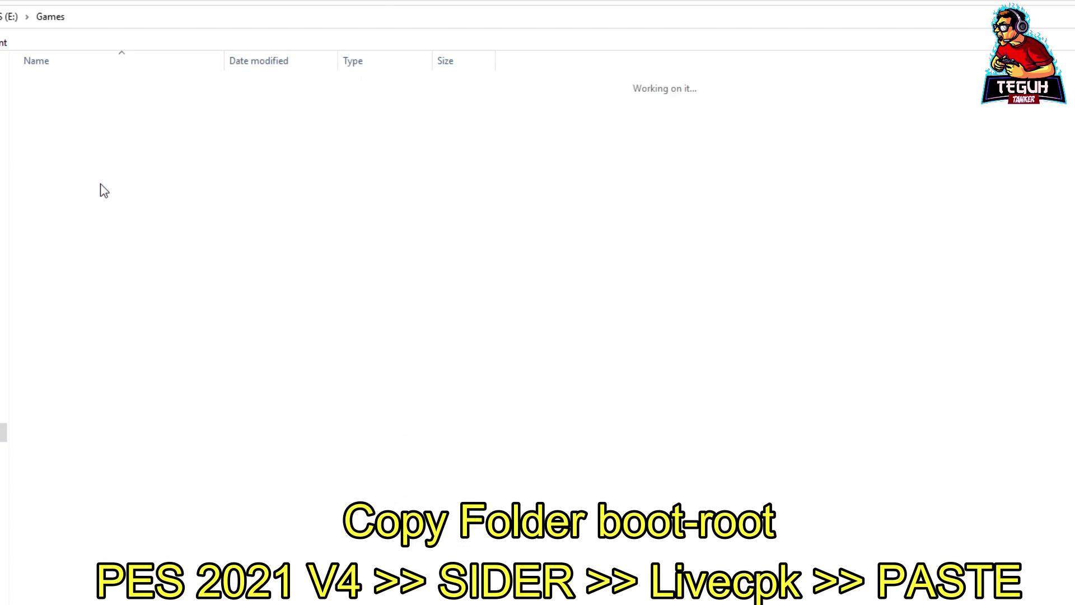
double_click(127, 167)
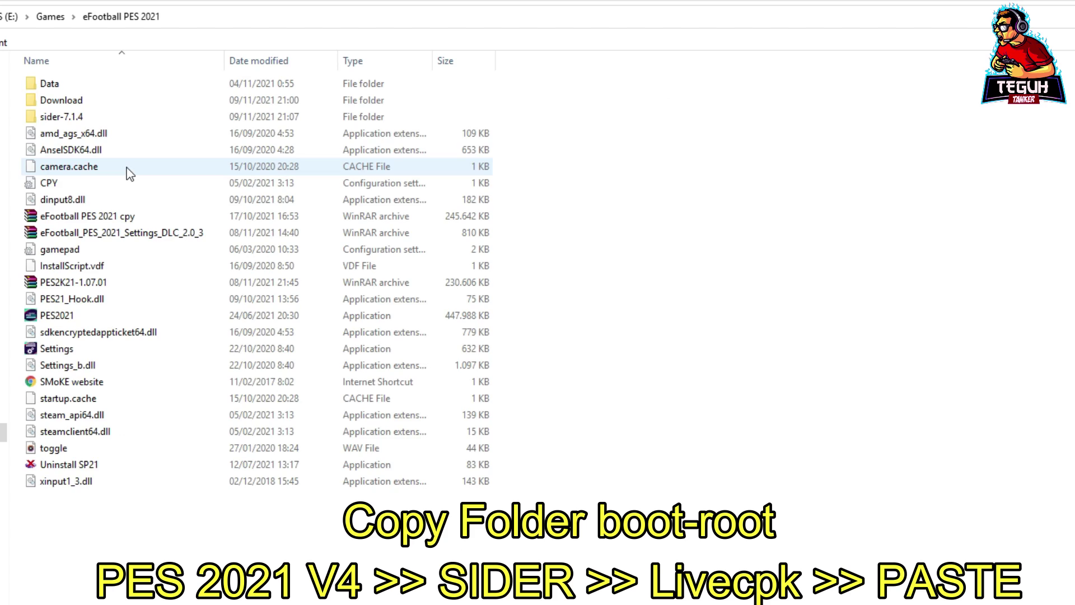
double_click(125, 119)
double_click(129, 119)
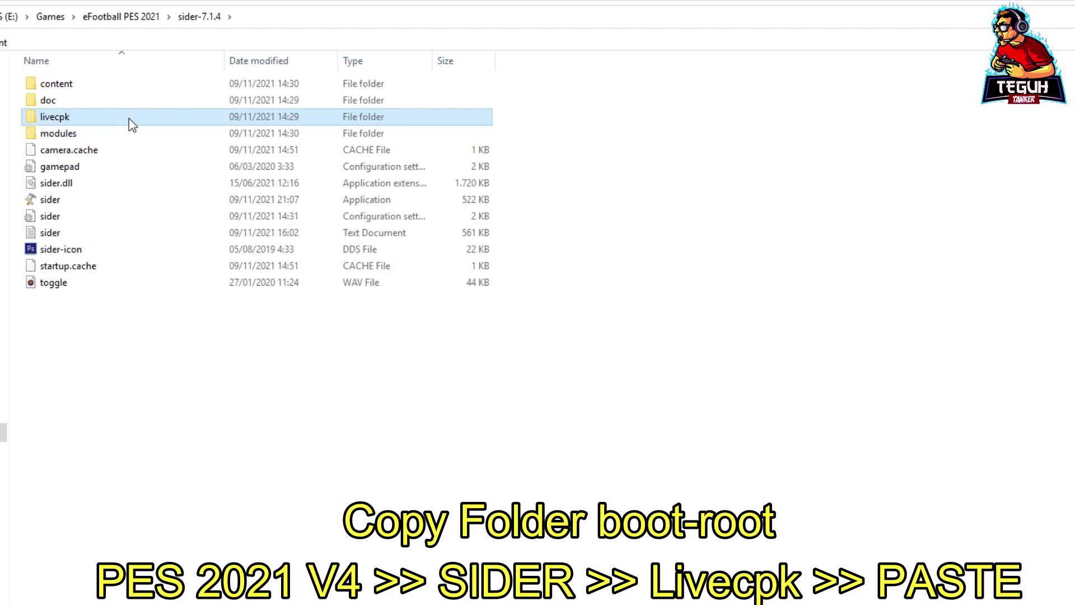
right_click(194, 176)
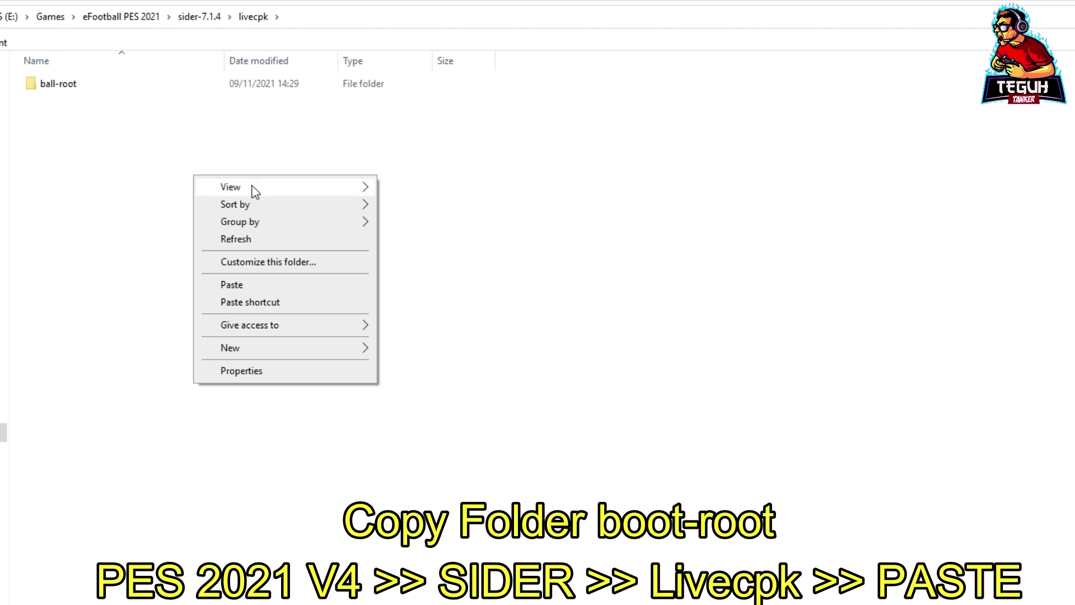
left_click(249, 284)
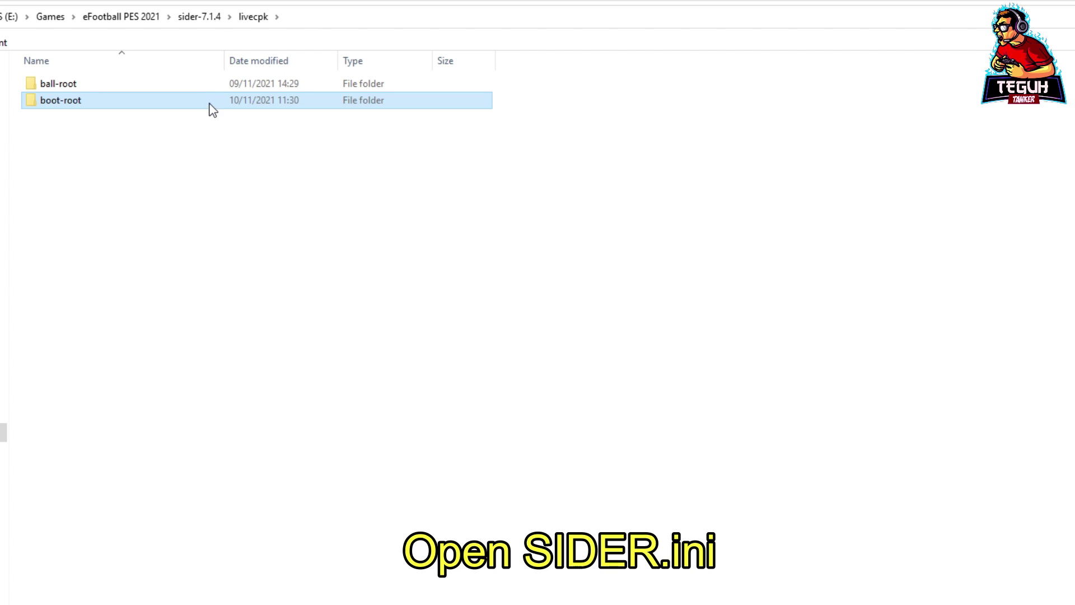
Open the sider configuration settings file from sider-7.1.4 and duplicate the cpk.root = ".\livecpk\ball-root" line directly below itself
left_click(140, 16)
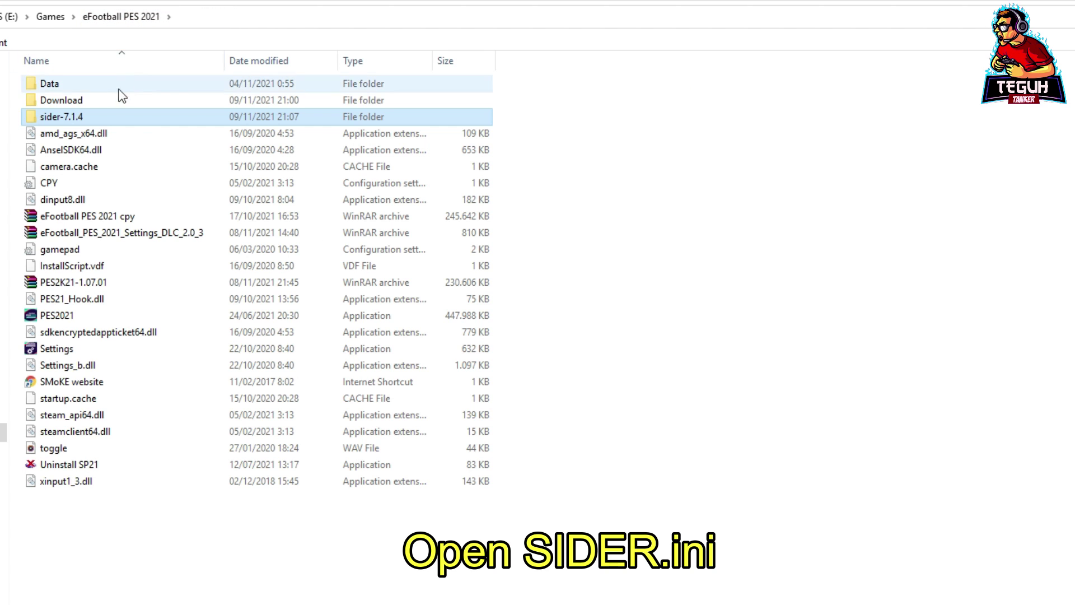
double_click(78, 116)
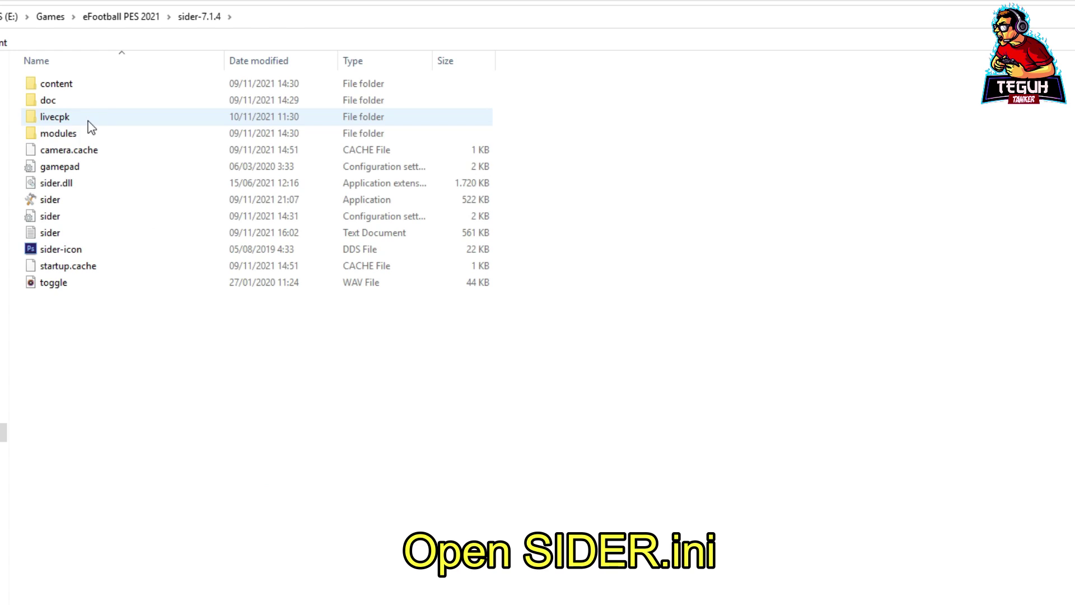
double_click(86, 219)
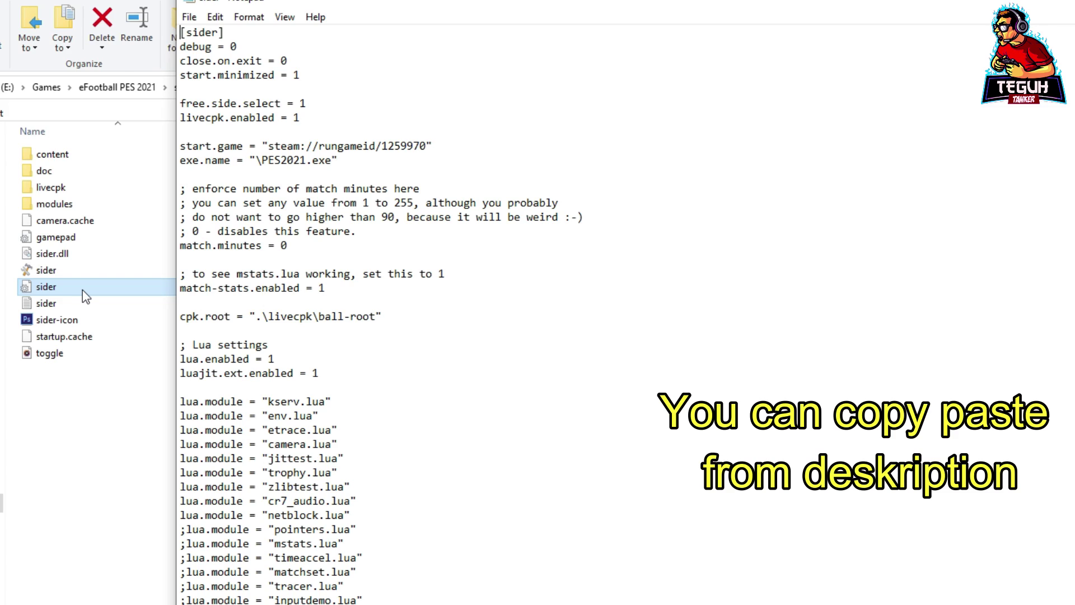
left_click_drag(382, 317, 182, 320)
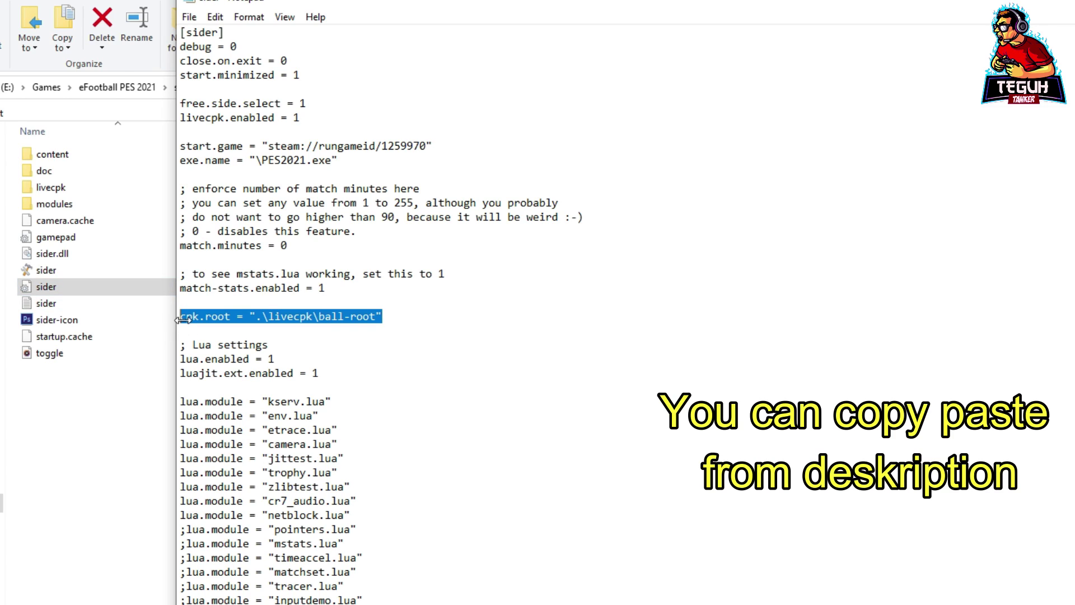
left_click(400, 325)
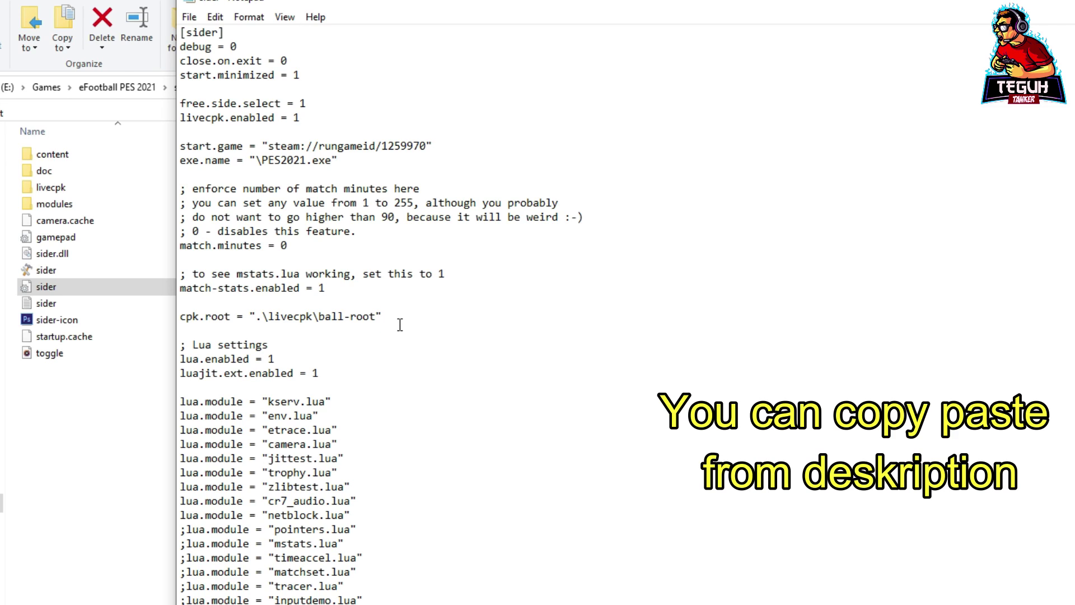
key("Return")
key("ctrl+v")
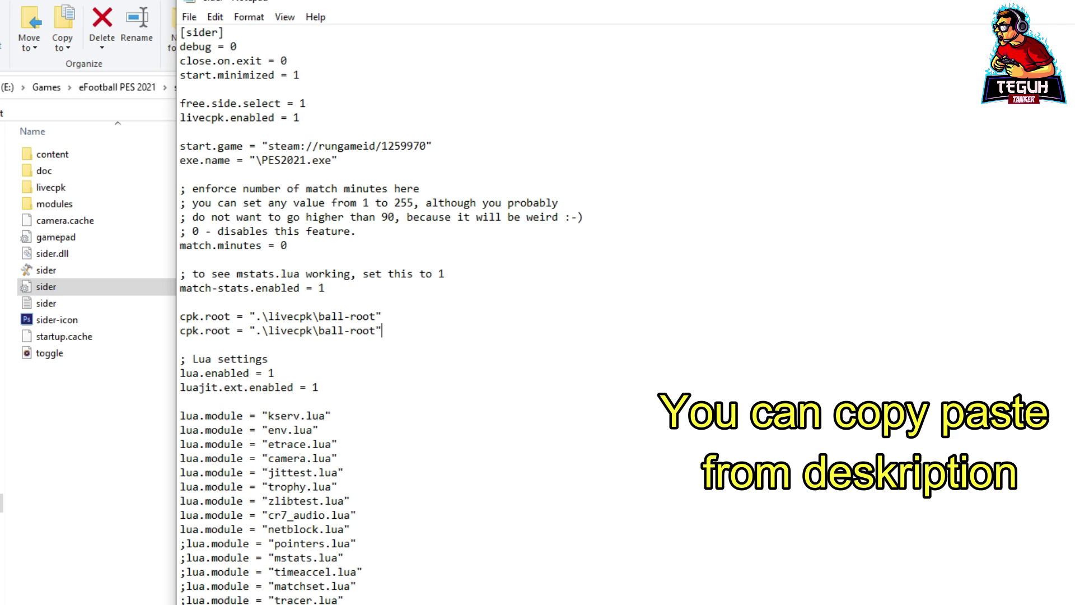
Change the duplicated line to cpk.root = ".\livecpk\boot-root", matching the folder name in livecpk, and save the sider settings file
double_click(96, 190)
key("alt+Tab")
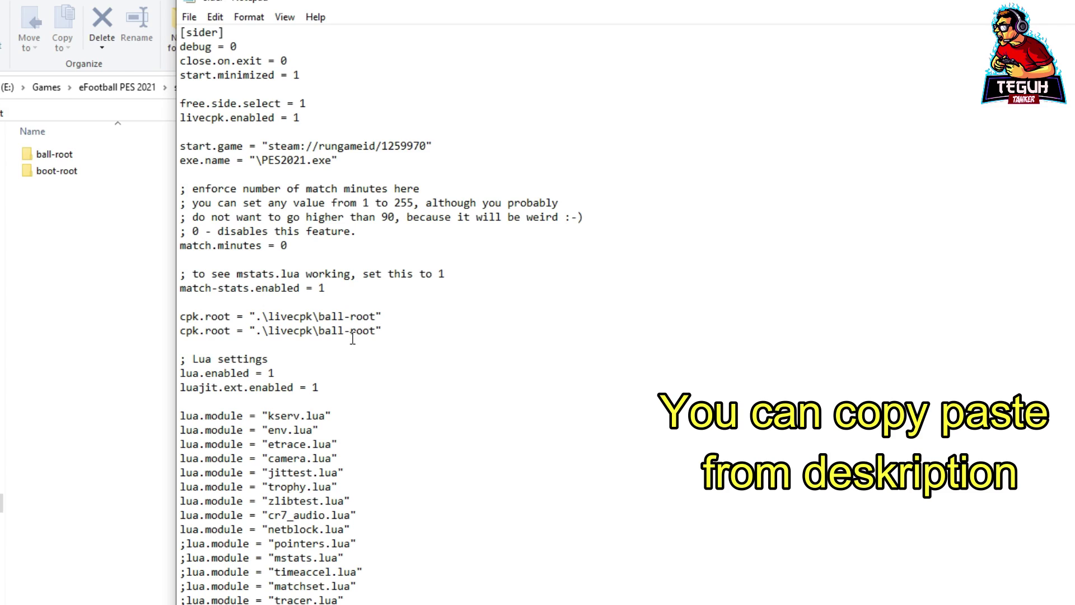
key("BackSpace")
key("BackSpace")
key("BackSpace")
type("0")
key("BackSpace")
type("oot")
left_click_drag(393, 331, 178, 334)
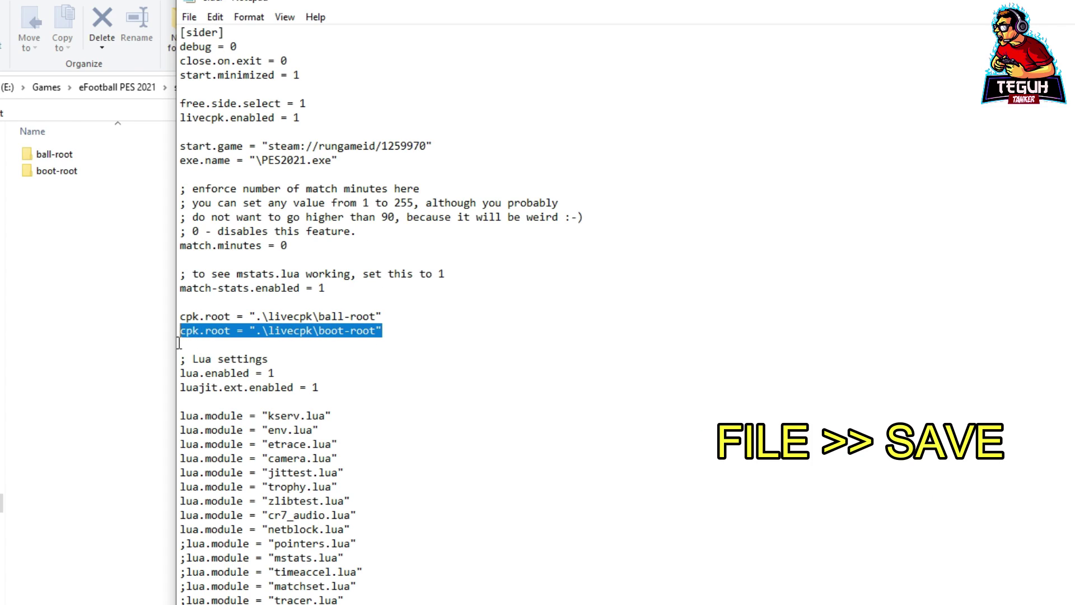
left_click(196, 17)
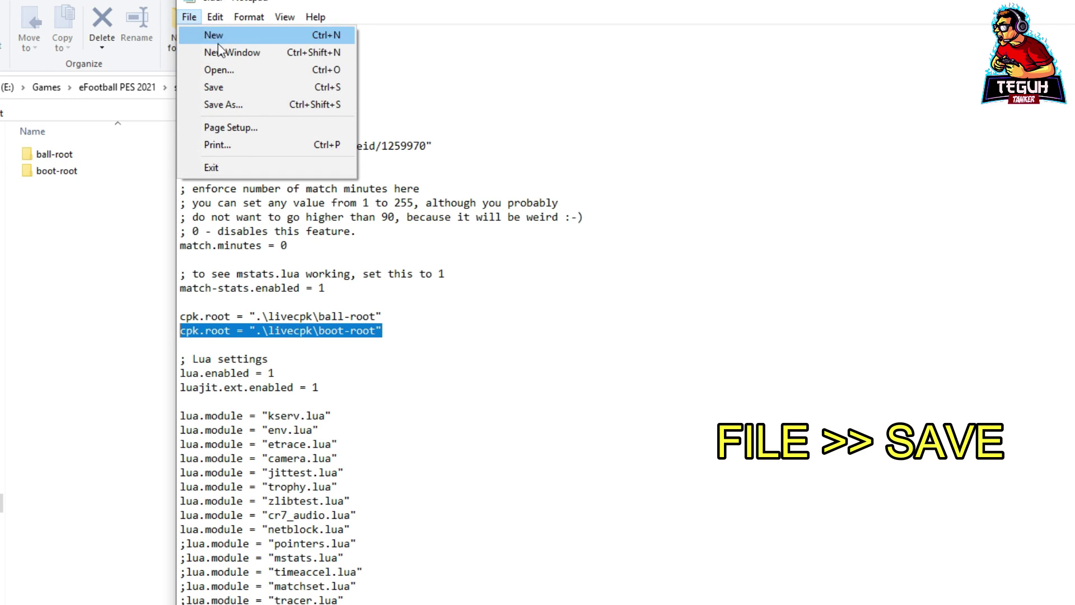
left_click(241, 88)
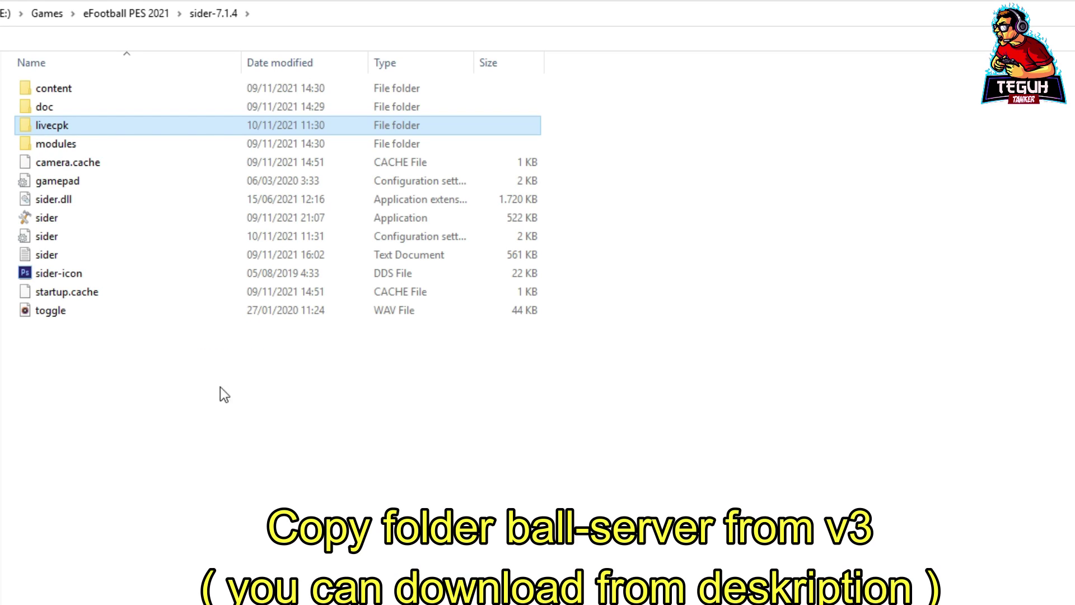
Copy the ball-server folder from the content folder of sider-7.1.4 in eFootball PES 2021 V3
left_click(128, 14)
left_click(56, 14)
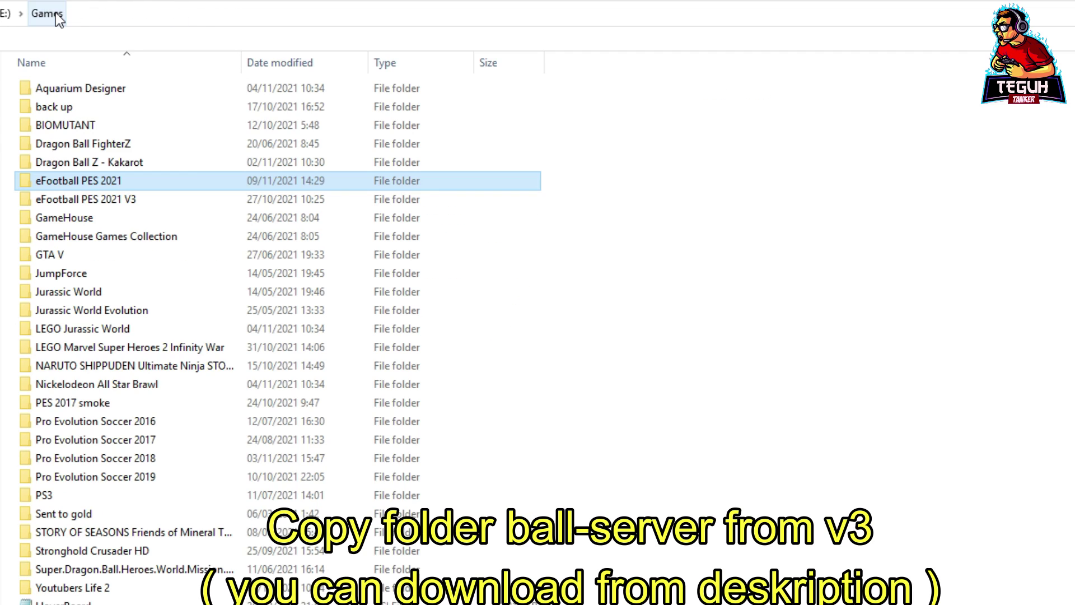
double_click(146, 202)
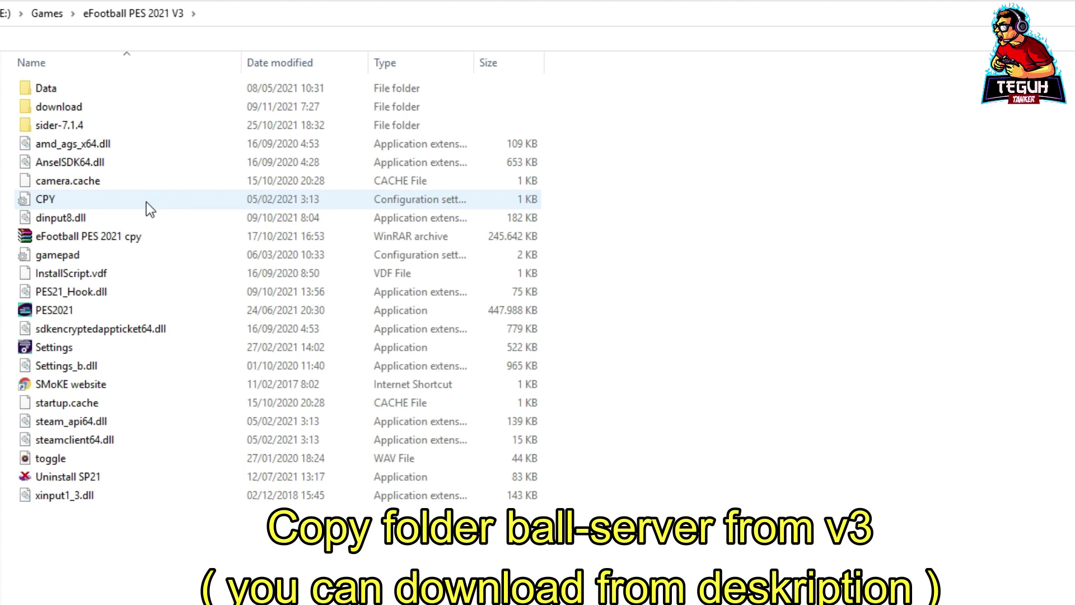
double_click(118, 132)
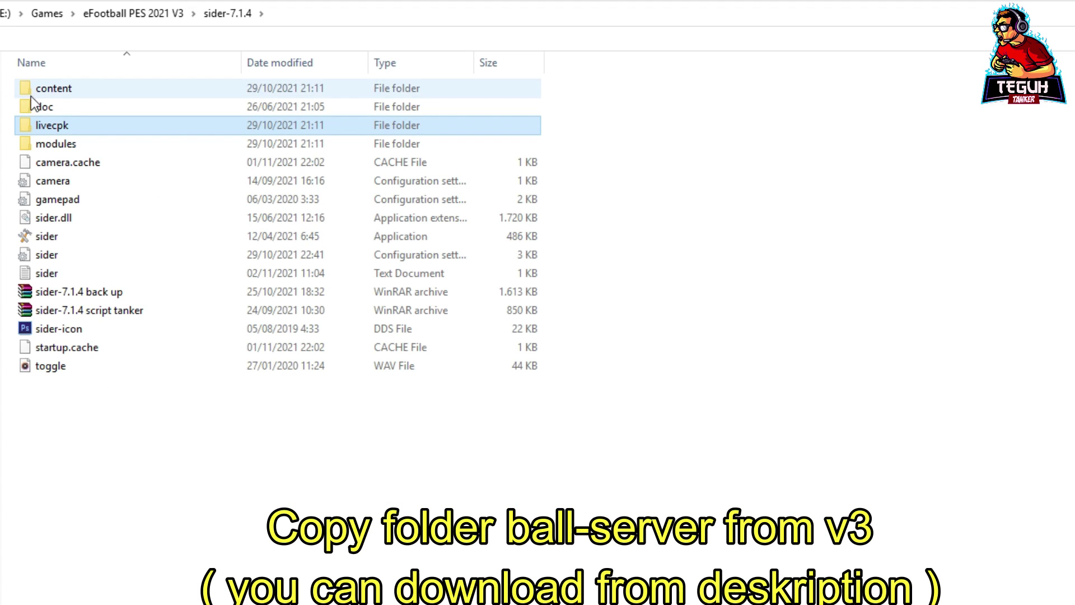
double_click(89, 91)
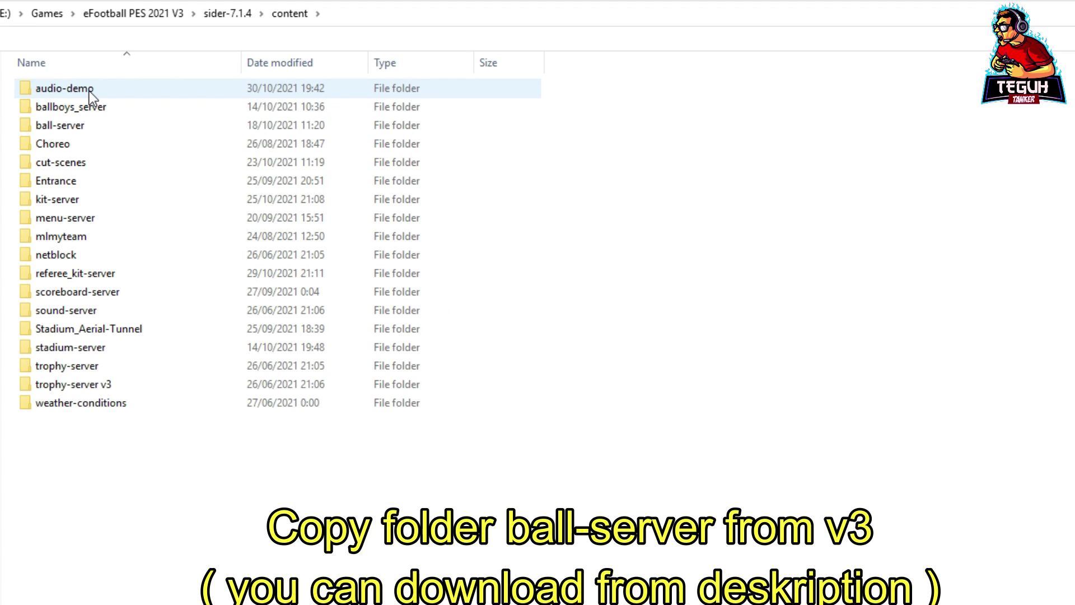
left_click(99, 128)
right_click(98, 129)
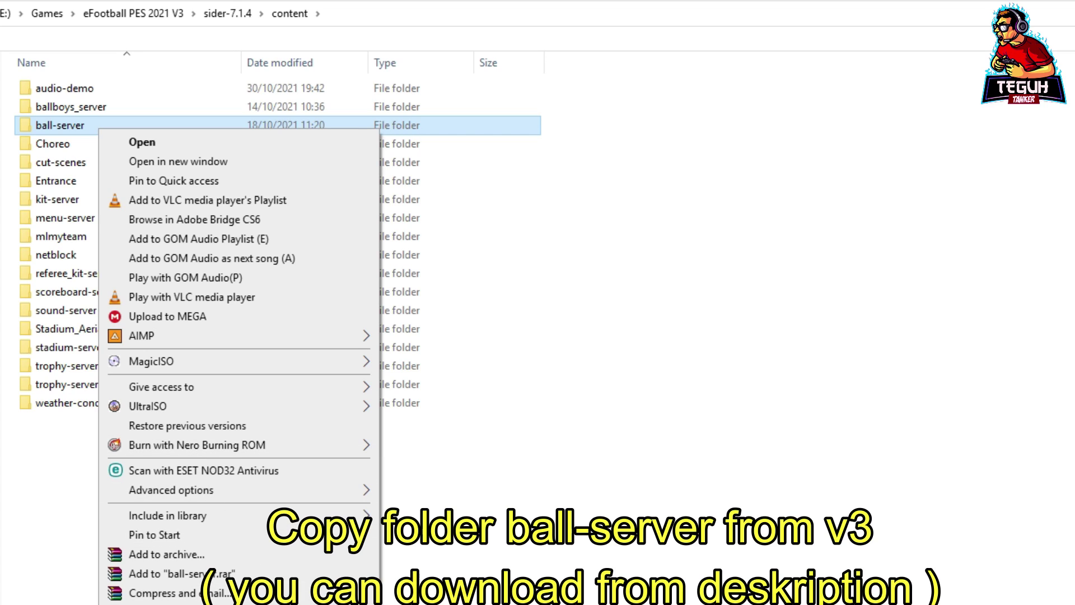
key("Escape")
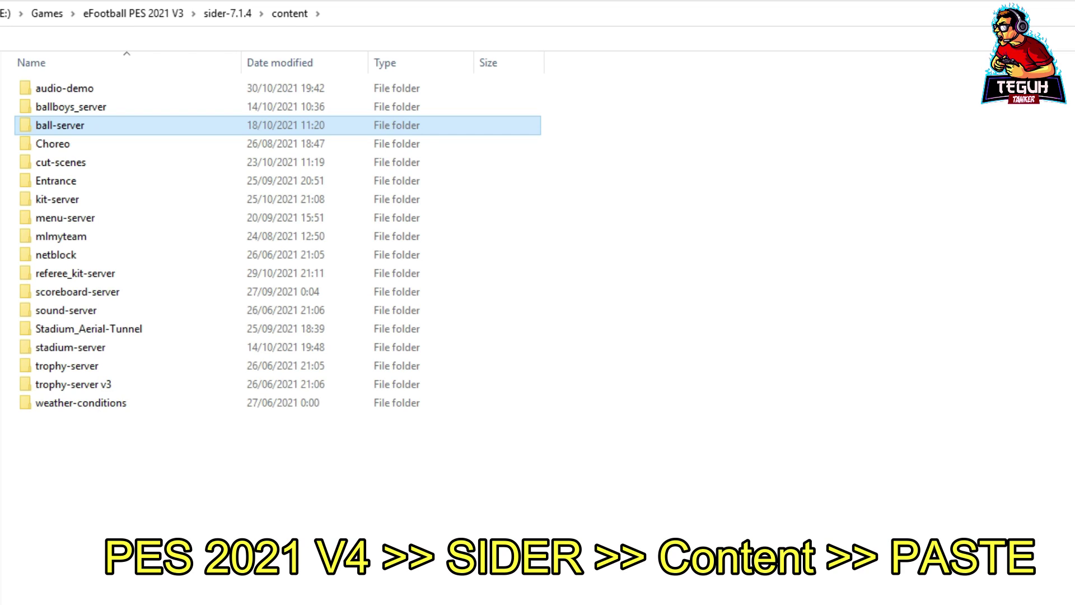
Paste the ball-server folder into the content folder of sider-7.1.4 in eFootball PES 2021
key("alt+Up")
key("alt+Up")
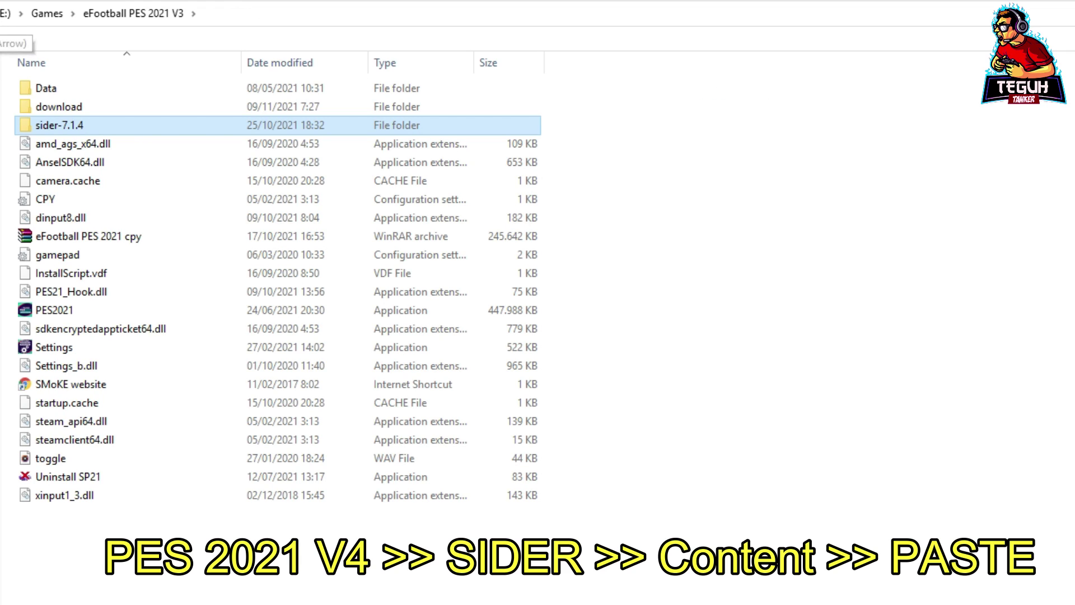
left_click(63, 16)
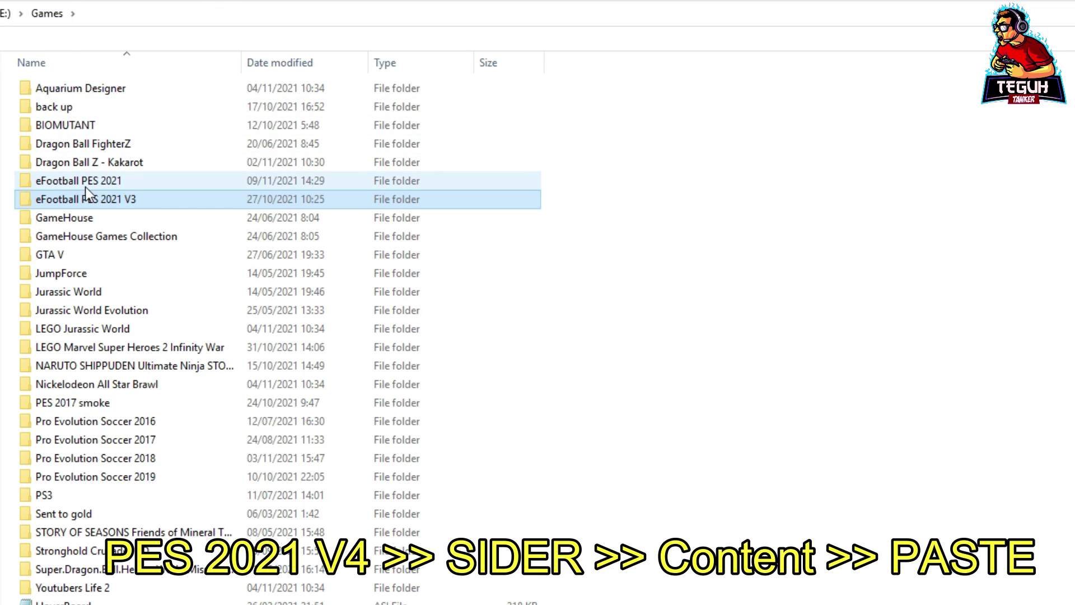
double_click(120, 183)
left_click(107, 123)
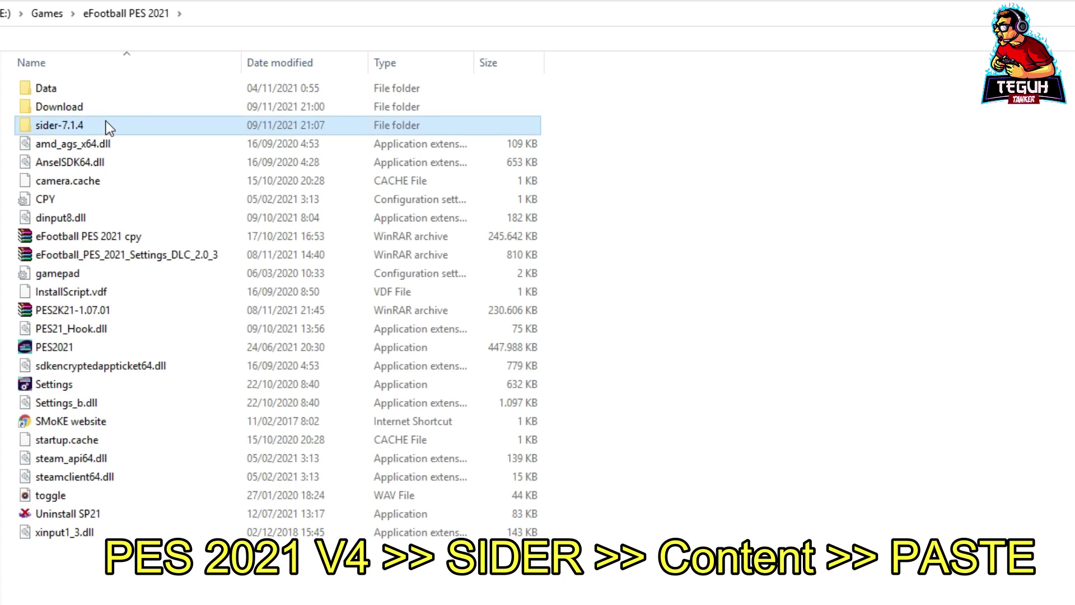
double_click(106, 125)
double_click(105, 92)
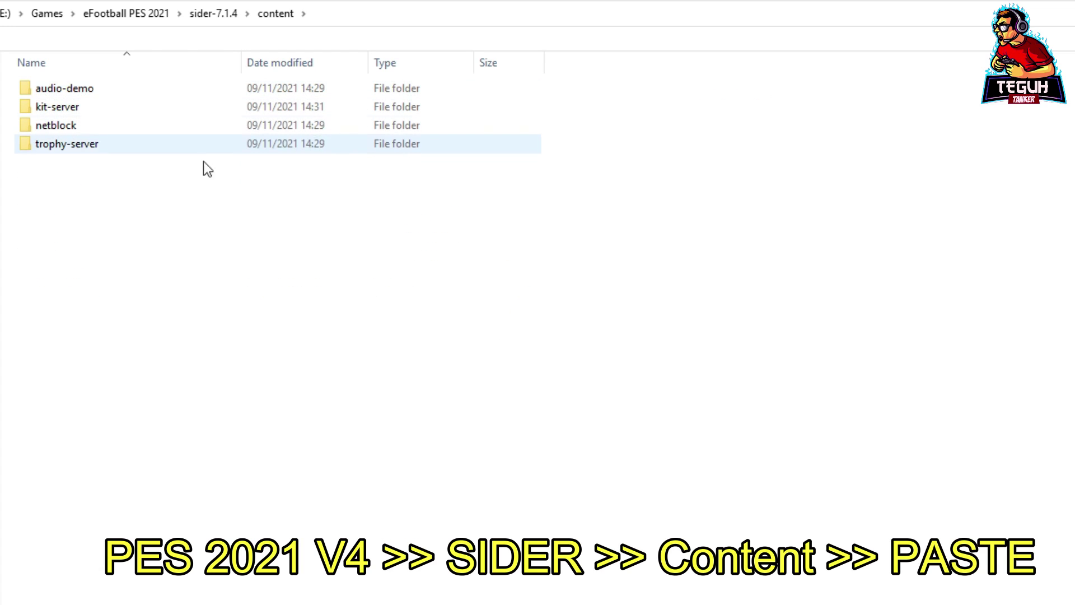
right_click(180, 295)
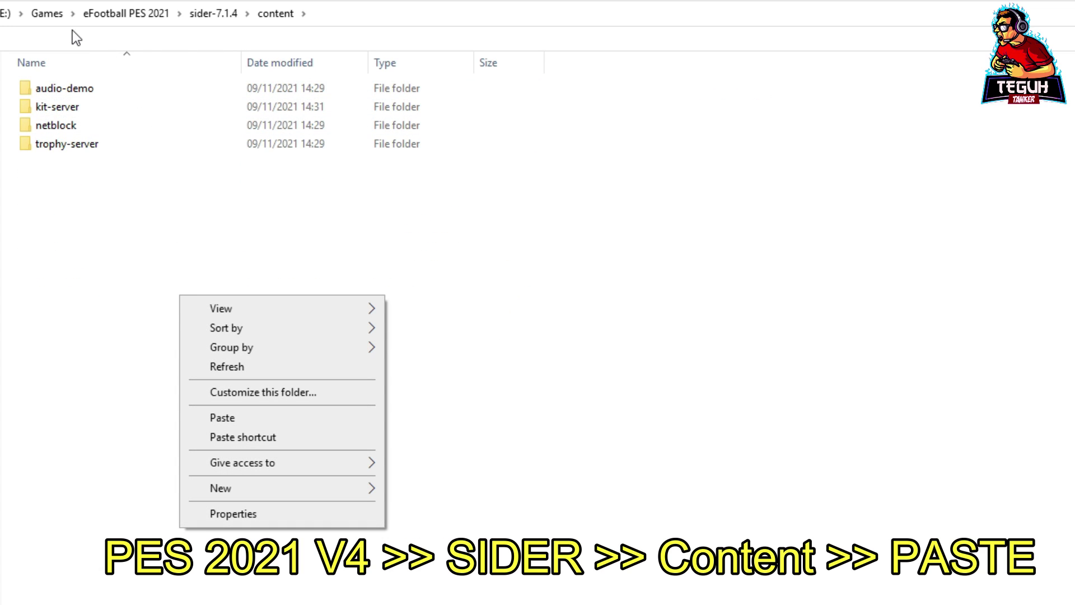
left_click(236, 417)
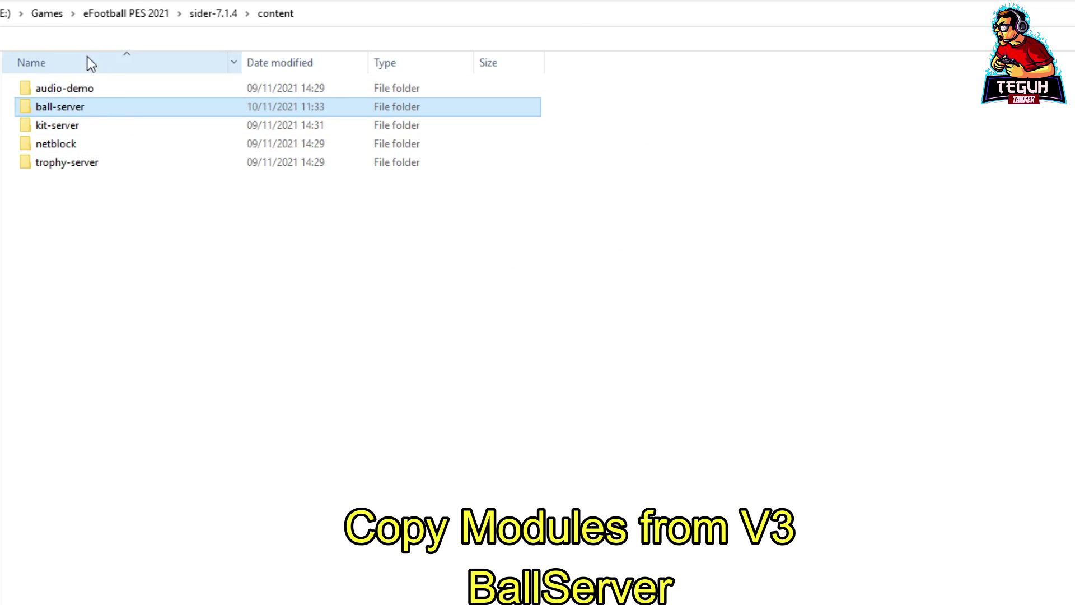
Copy the BallServer LUA file from the modules folder of sider-7.1.4 in eFootball PES 2021 V3
left_click(39, 21)
double_click(144, 196)
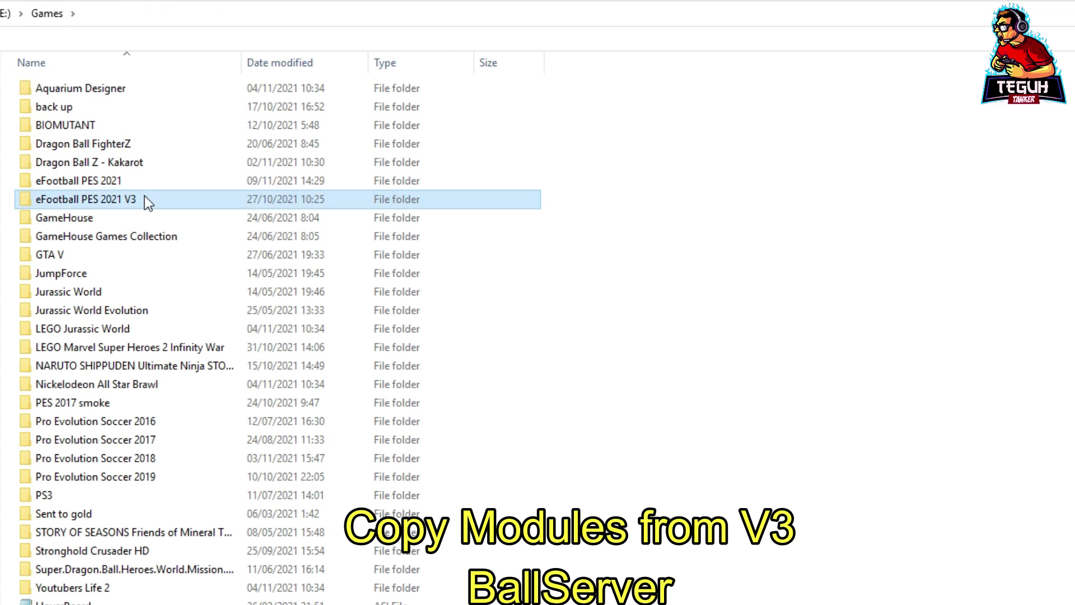
double_click(119, 127)
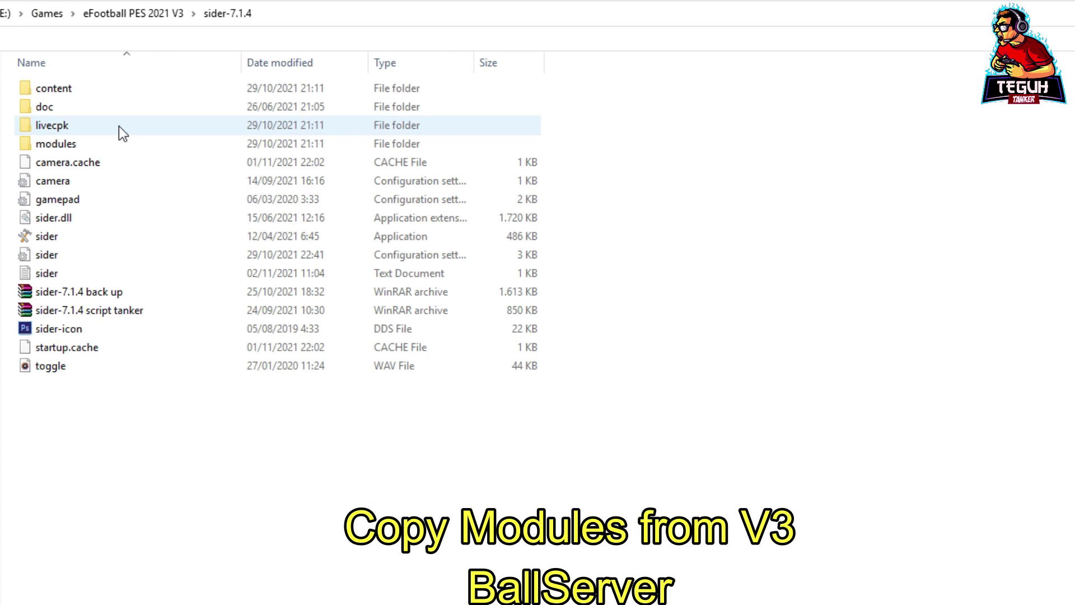
left_click(118, 141)
double_click(121, 147)
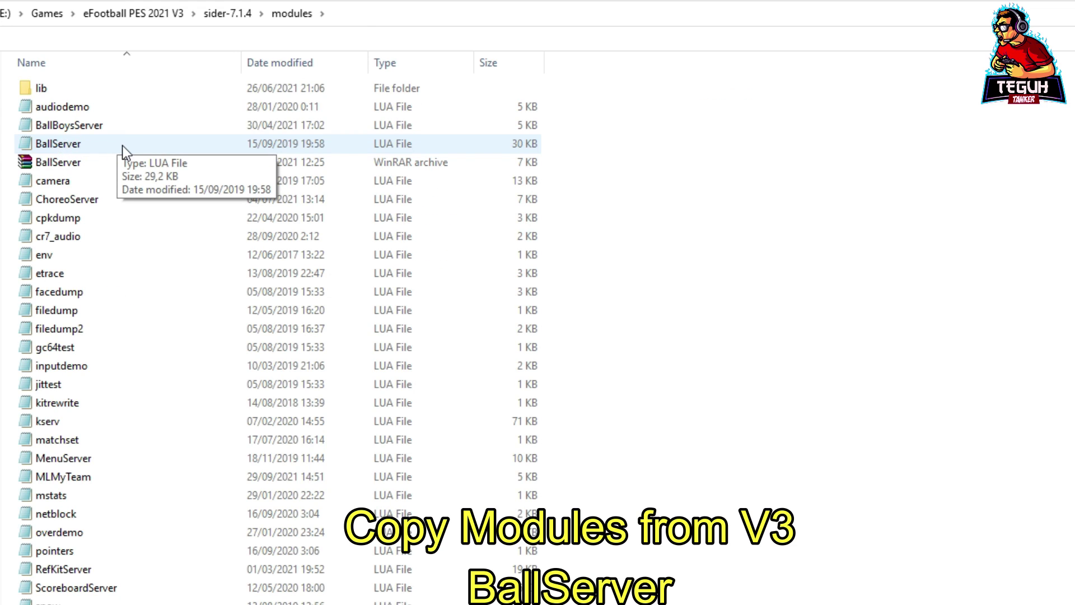
left_click(122, 145)
right_click(125, 148)
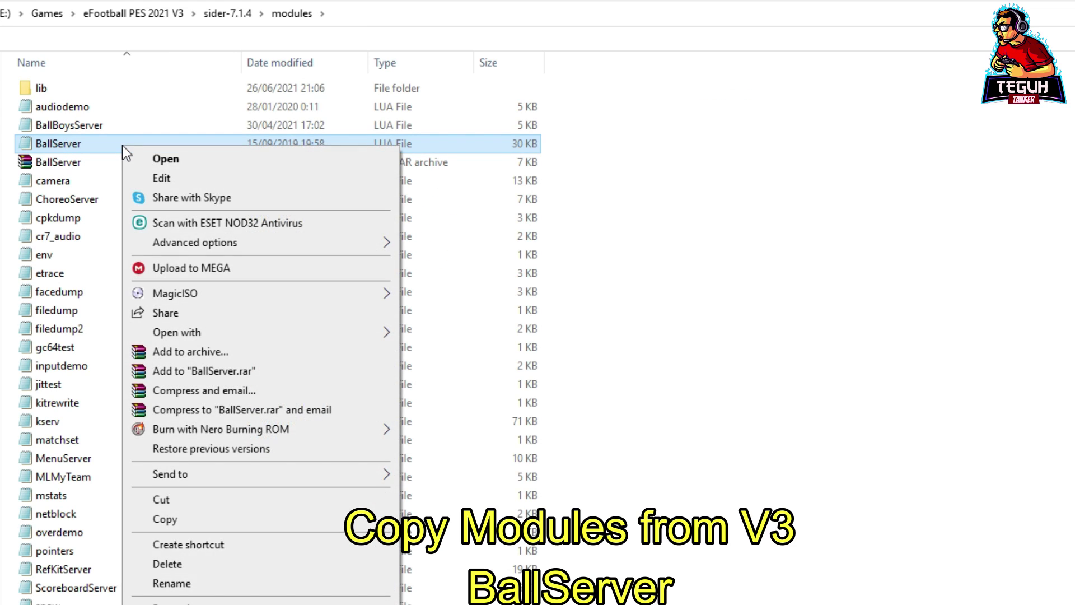
left_click(191, 521)
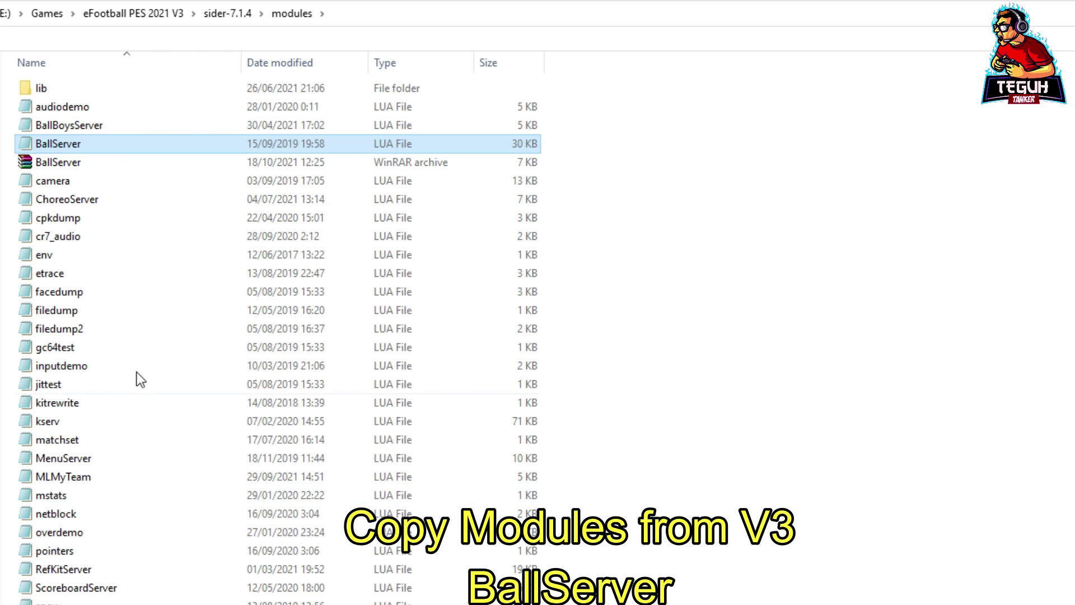
Paste the BallServer LUA file into the modules folder of sider-7.1.4 in eFootball PES 2021
left_click(60, 20)
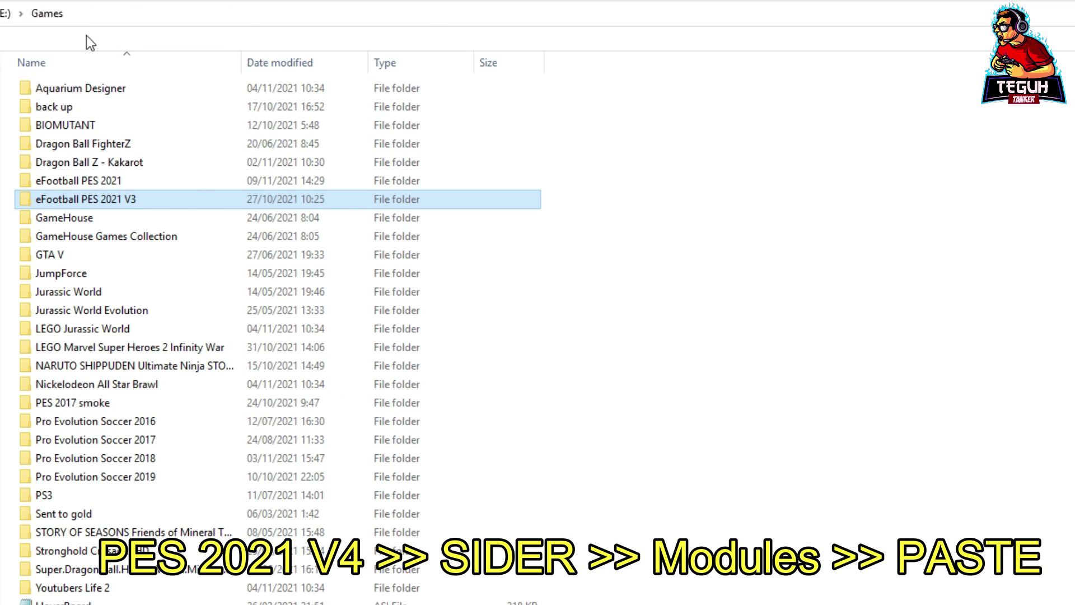
double_click(137, 182)
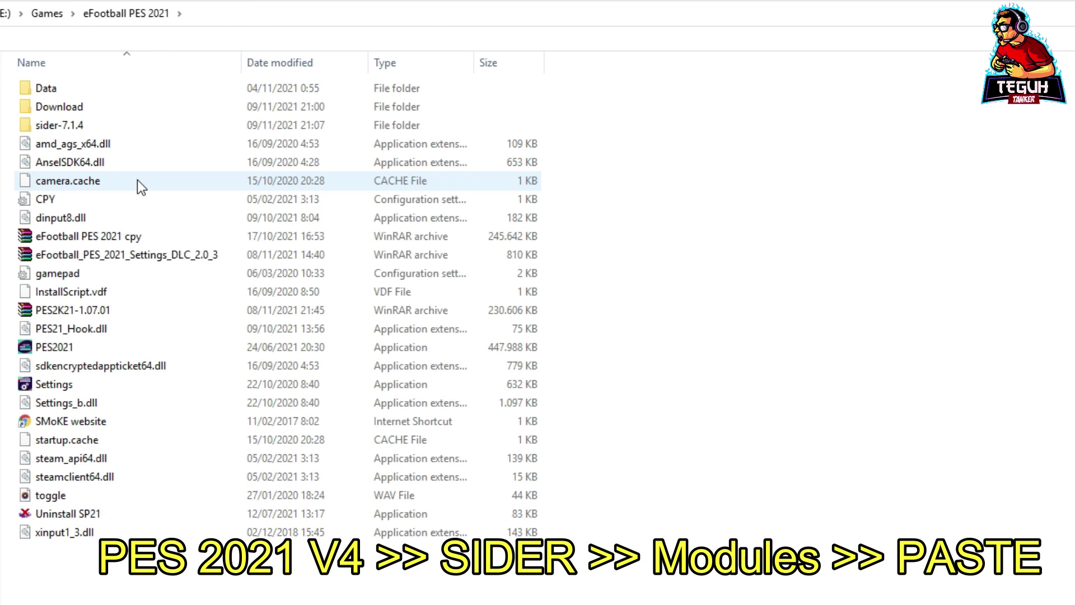
double_click(116, 126)
double_click(103, 144)
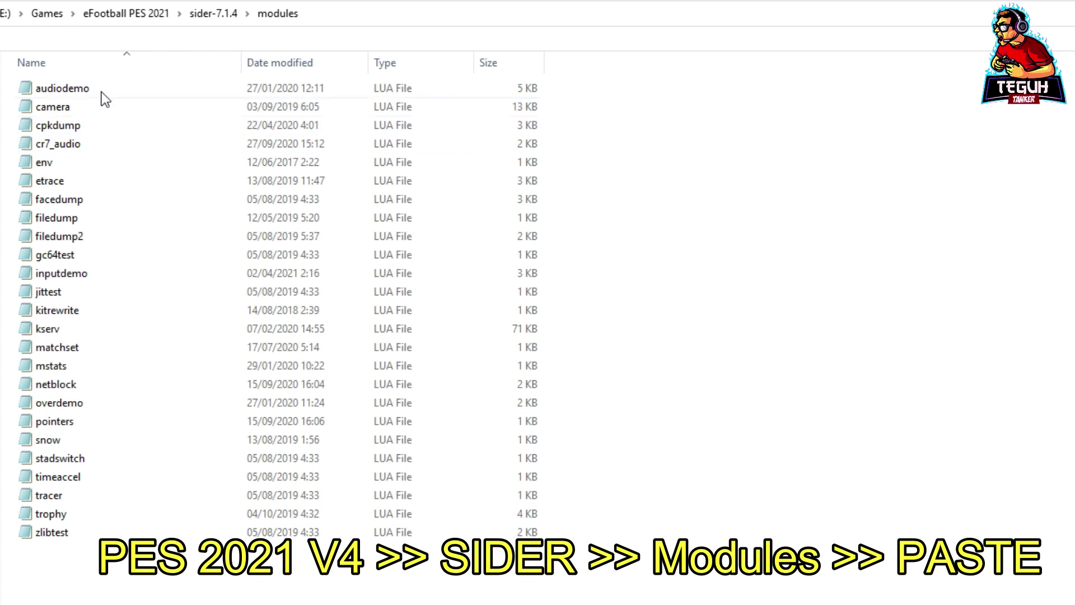
right_click(589, 100)
left_click(633, 220)
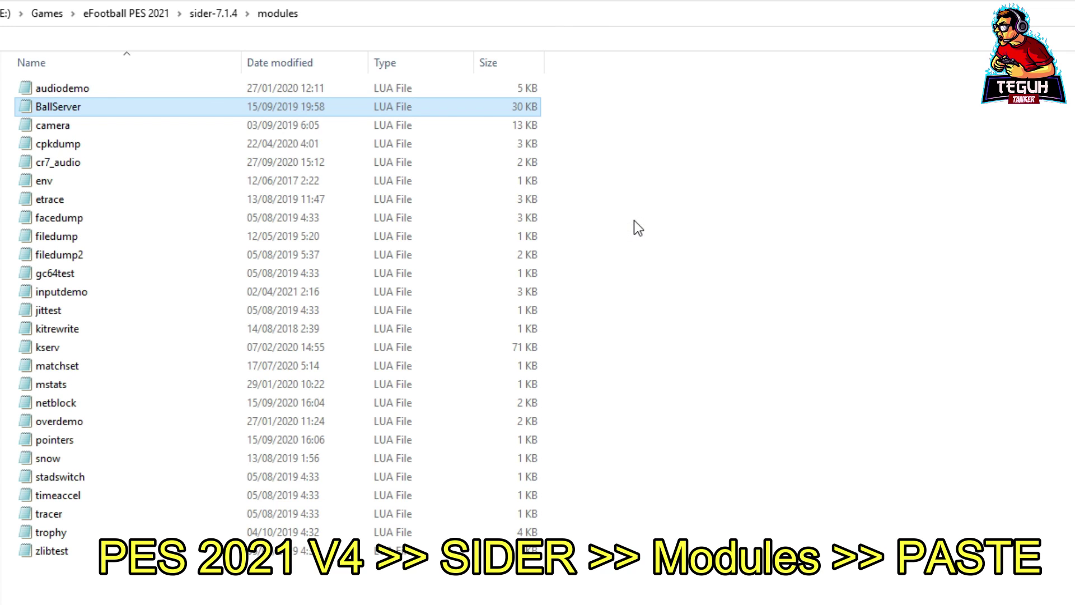
Open the sider configuration settings file from sider-7.1.4 and duplicate the lua.module = "env.lua" line directly below itself
left_click(190, 15)
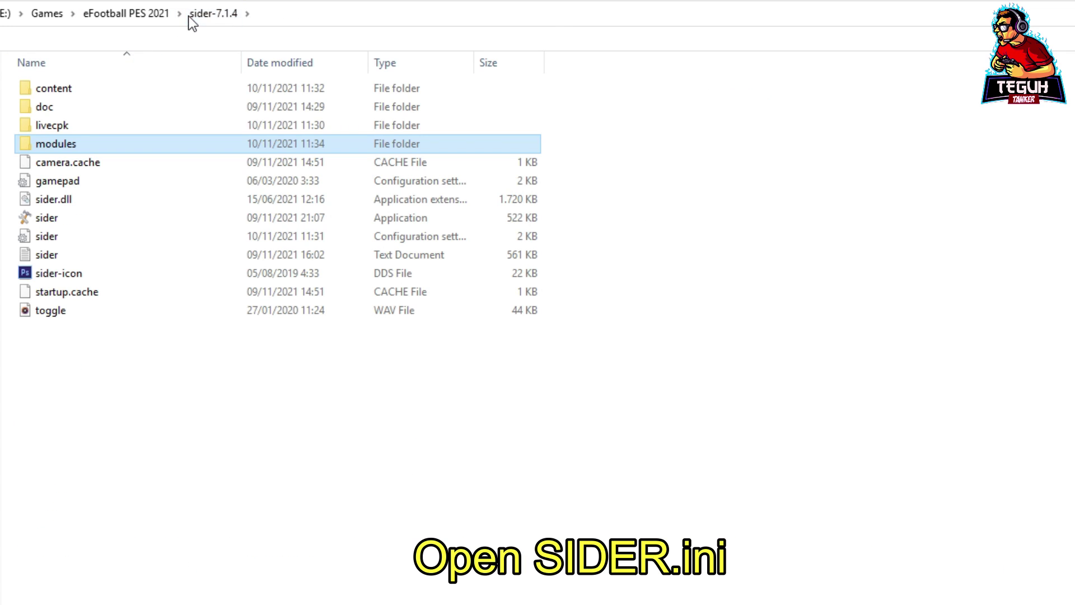
left_click(77, 239)
double_click(75, 238)
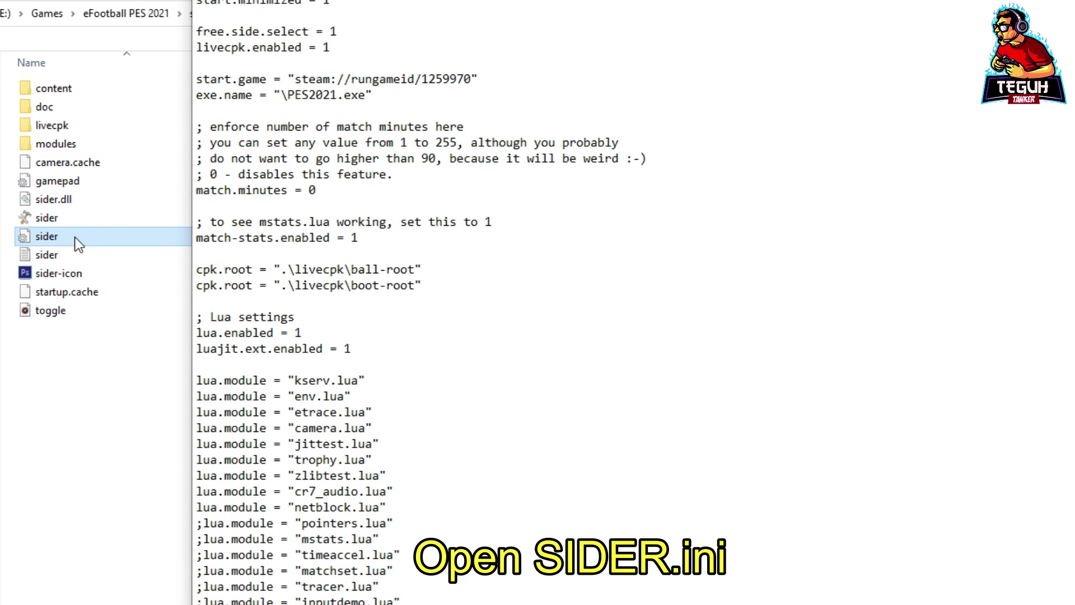
scroll(371, 314, "down", 2)
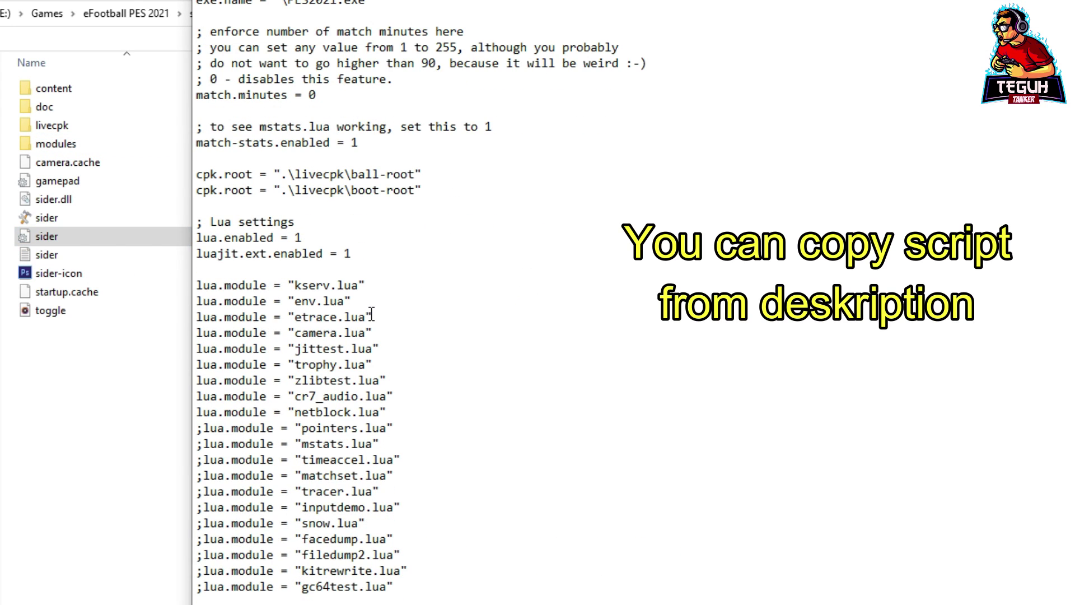
left_click_drag(202, 309, 366, 308)
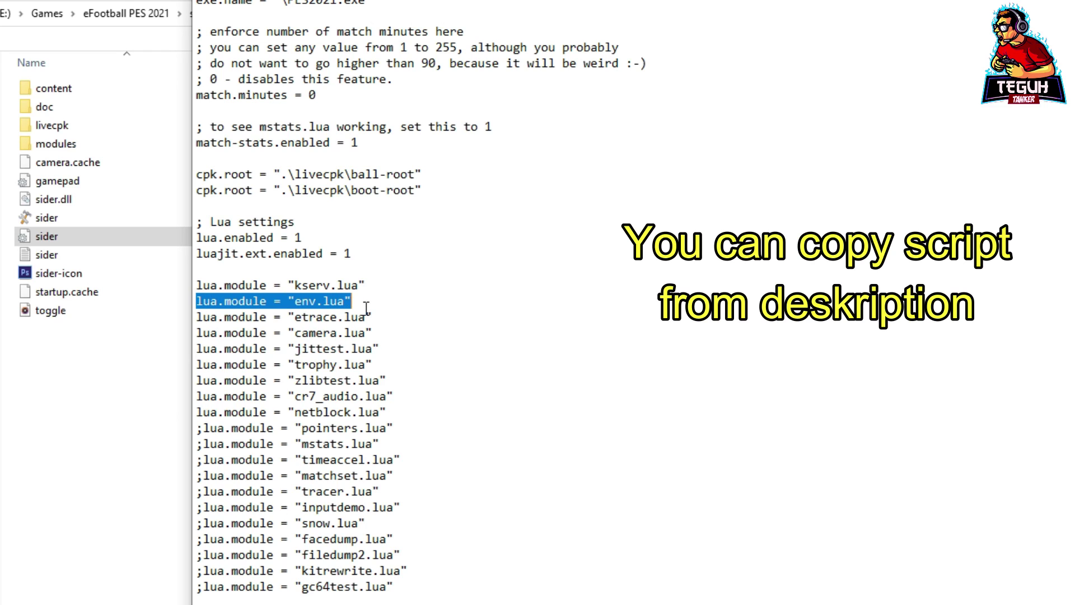
left_click(377, 308)
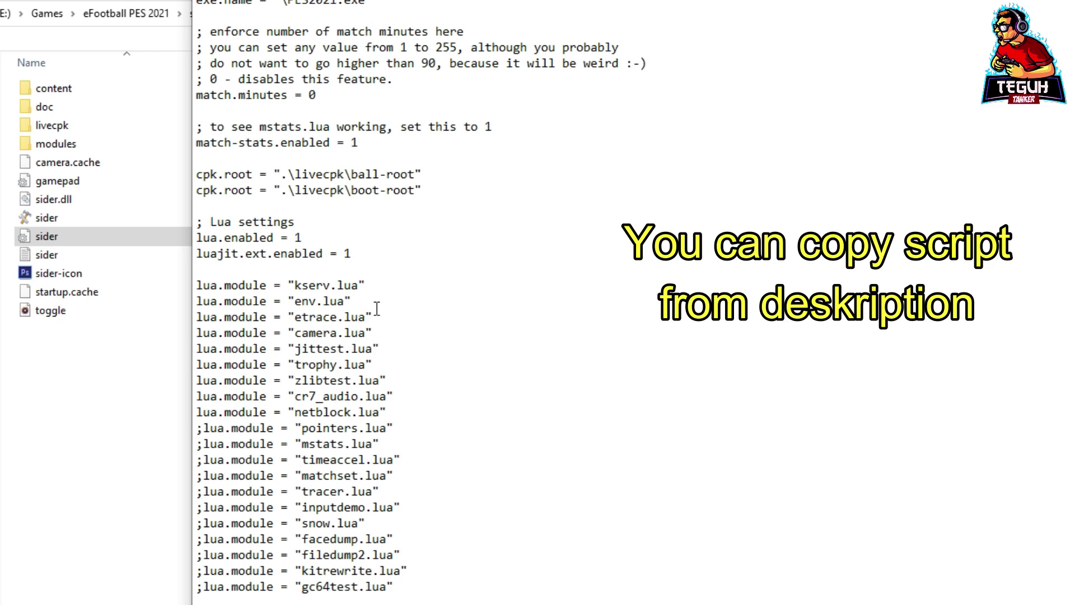
key("Return")
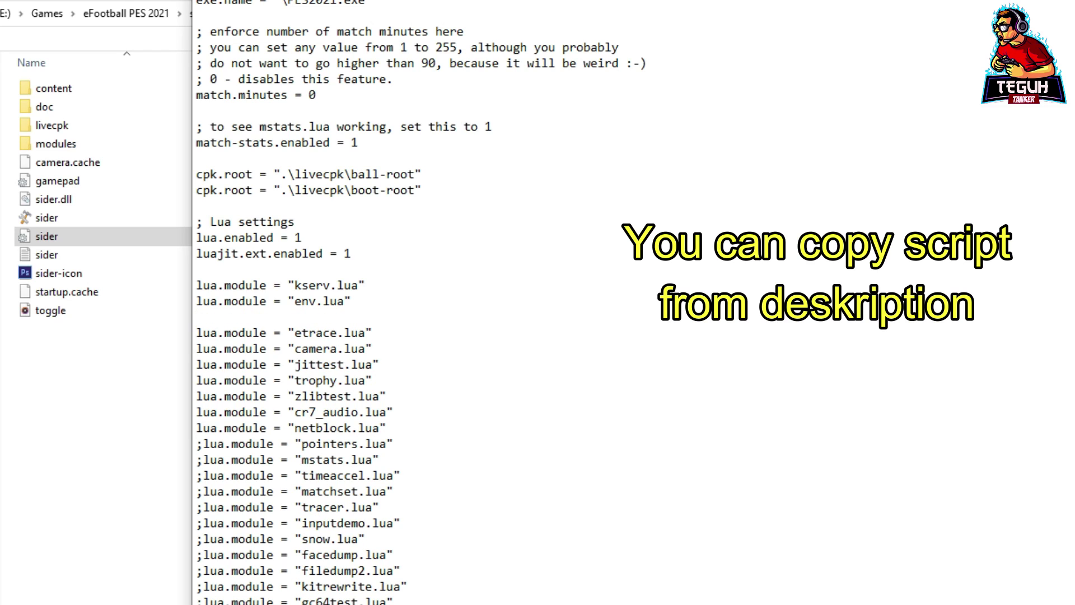
key("ctrl+v")
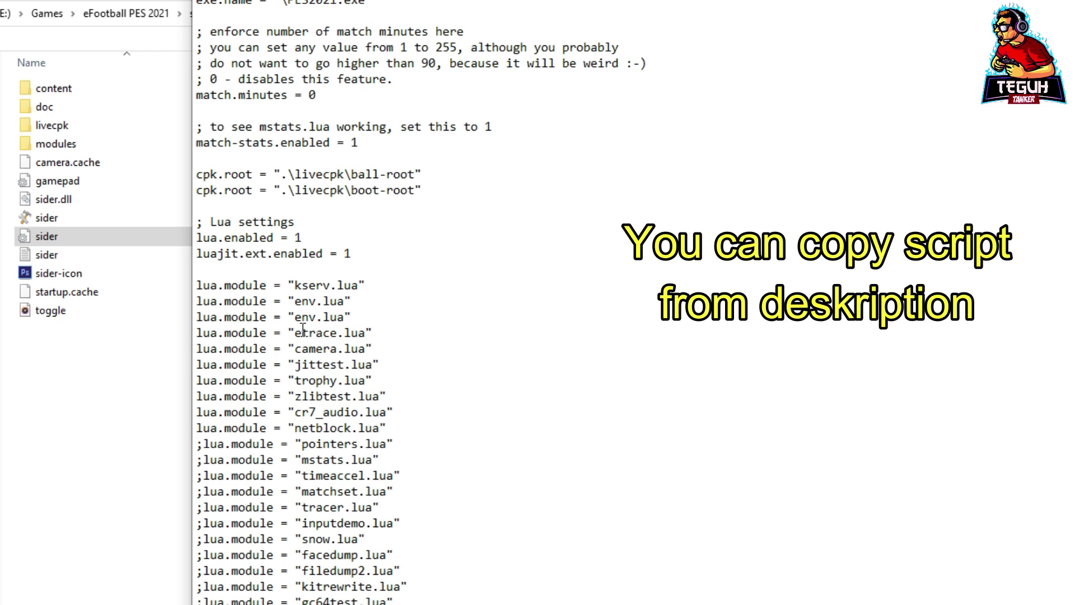
Change the duplicated line to lua.module = "BallServer.lua", copying the module's file name from the modules folder
left_click_drag(295, 317, 317, 317)
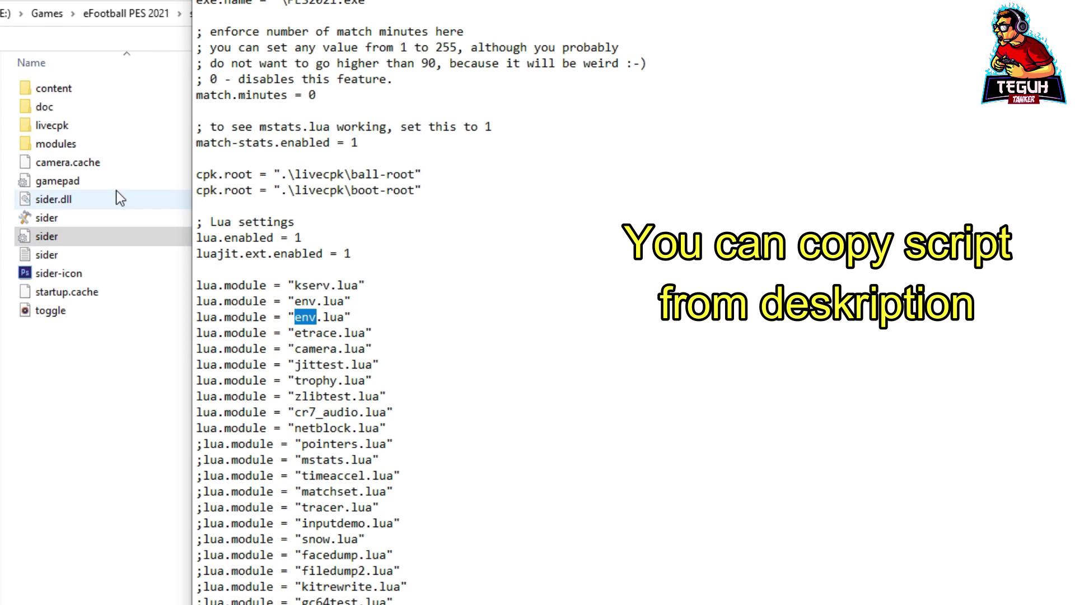
left_click(79, 146)
double_click(80, 146)
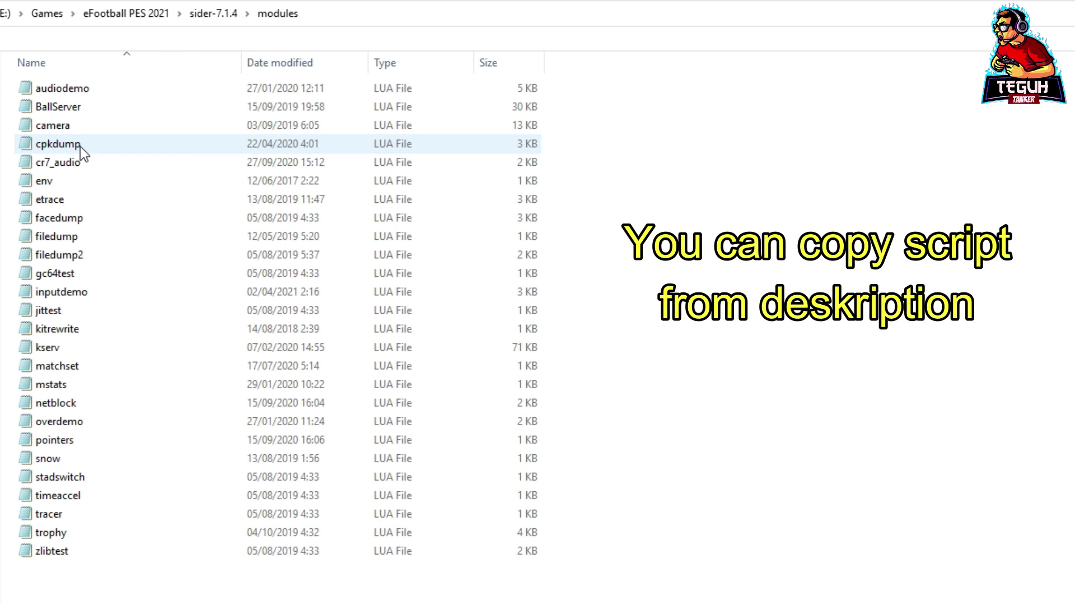
left_click(72, 115)
right_click(72, 115)
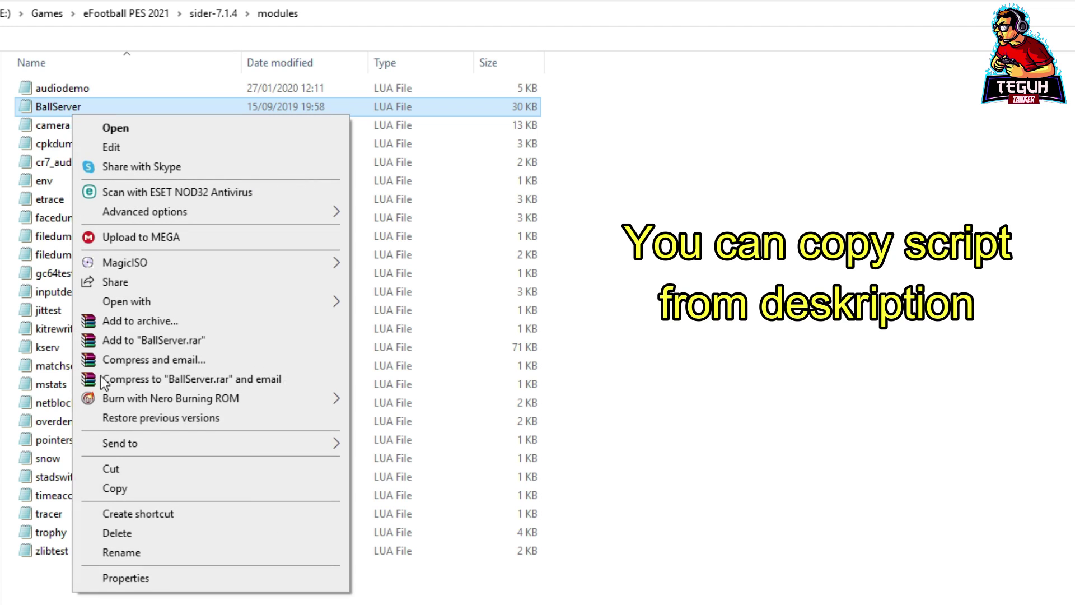
left_click(120, 553)
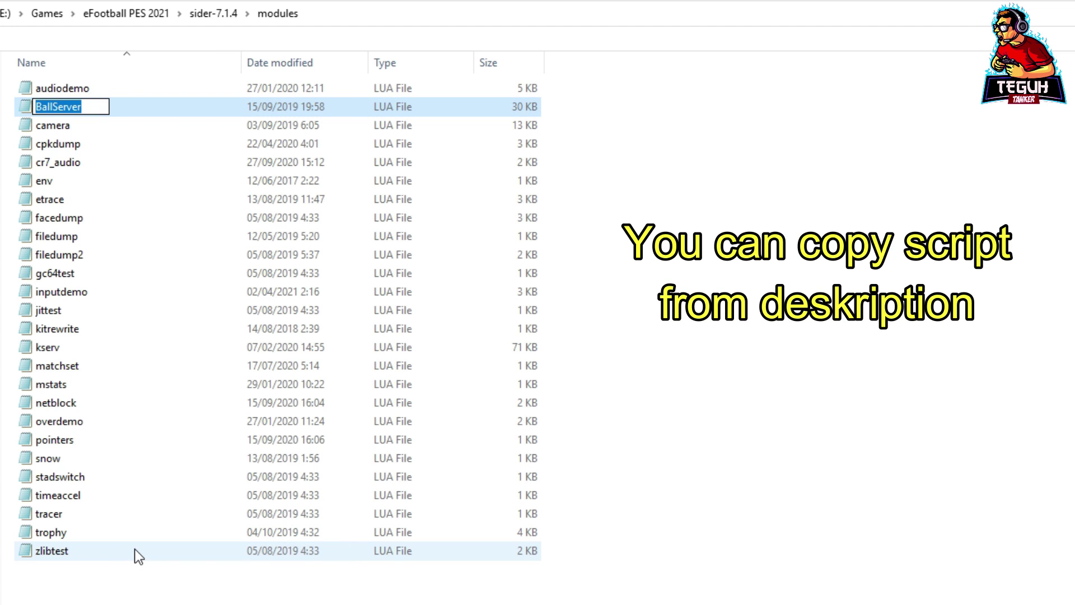
key("alt+Tab")
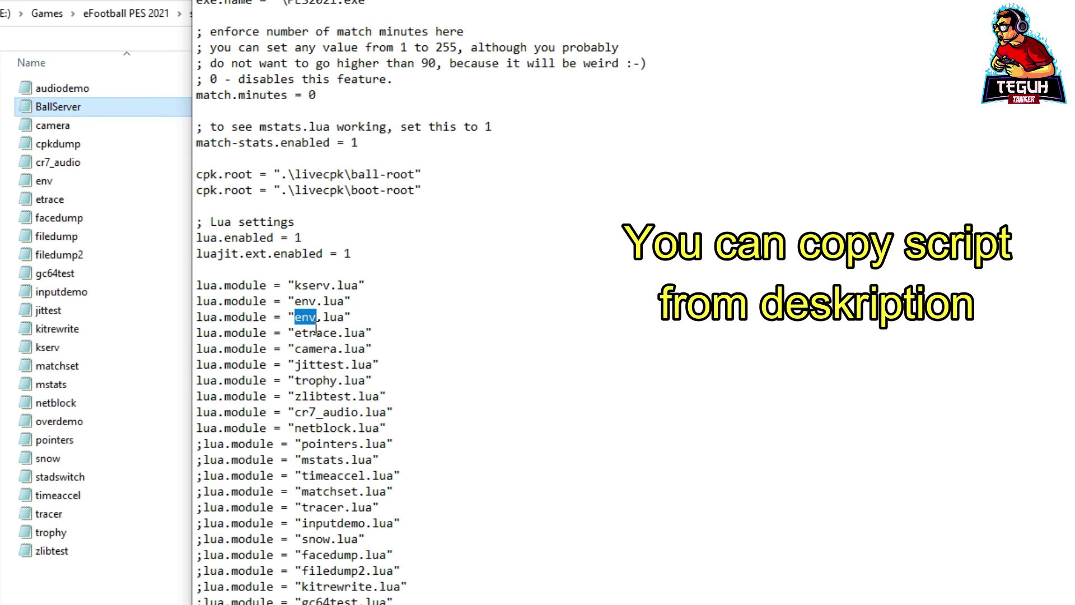
key("ctrl+v")
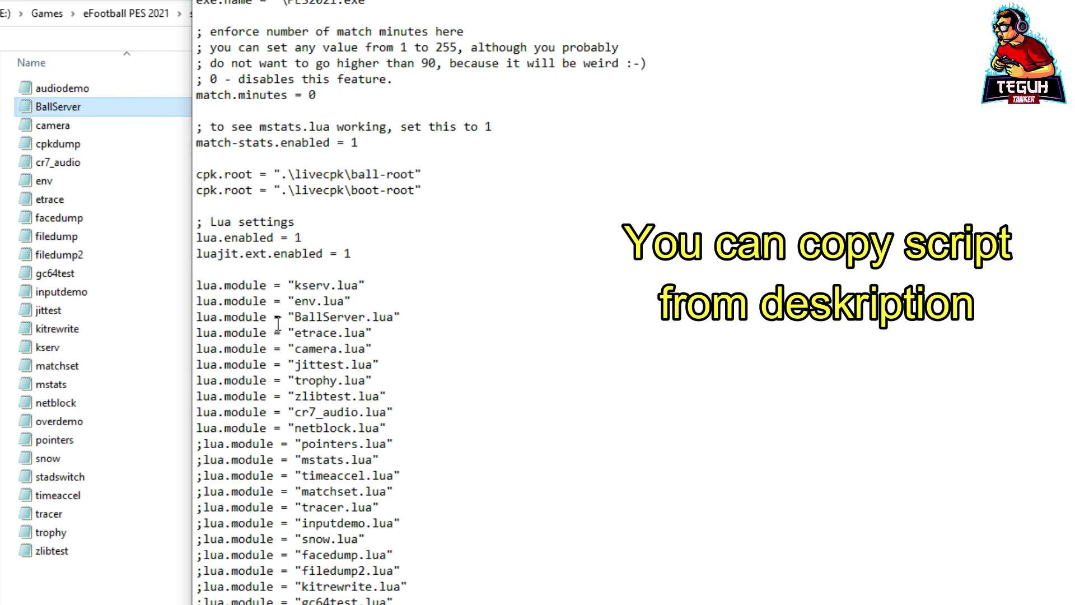
Check the new BallServer.lua module line and save the sider settings file
left_click_drag(295, 317, 323, 317)
left_click_drag(401, 317, 236, 324)
left_click_drag(239, 411, 202, 411)
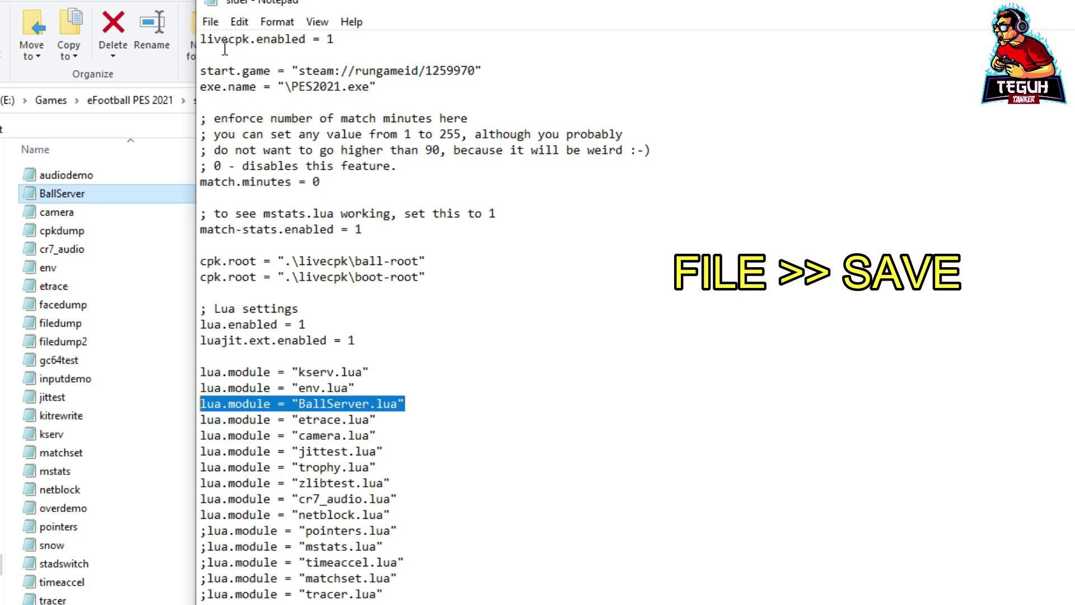
left_click(213, 24)
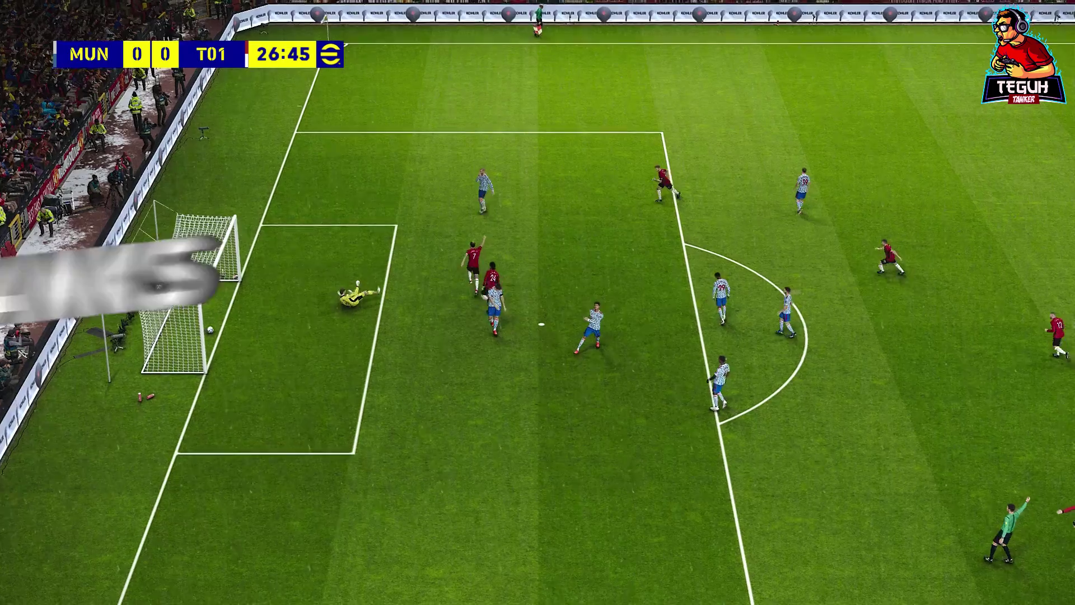